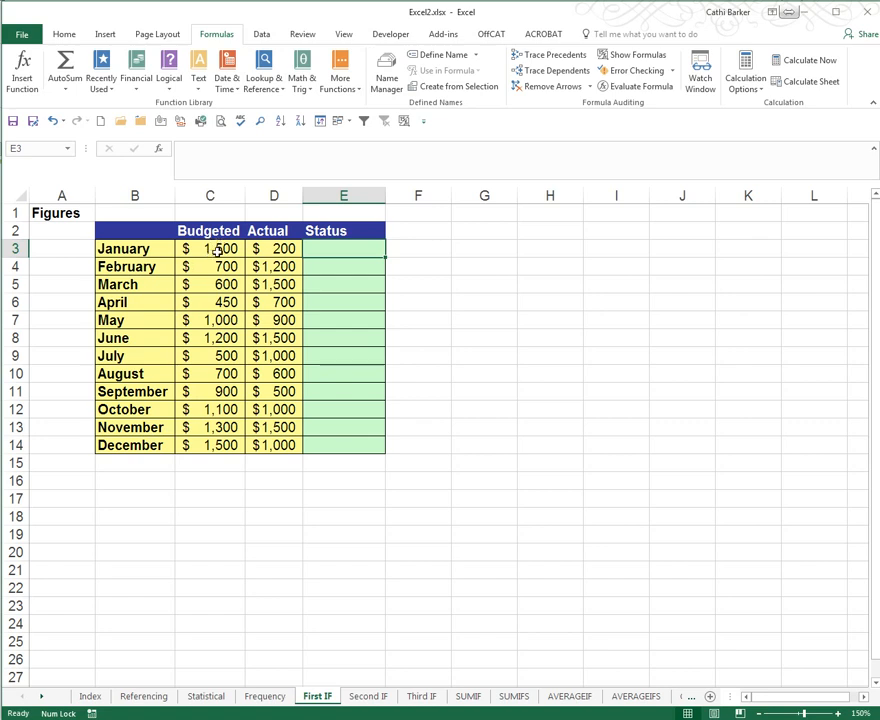
In January's Status cell E3, begin an IF formula with the logical test D3>C3
click(214, 249)
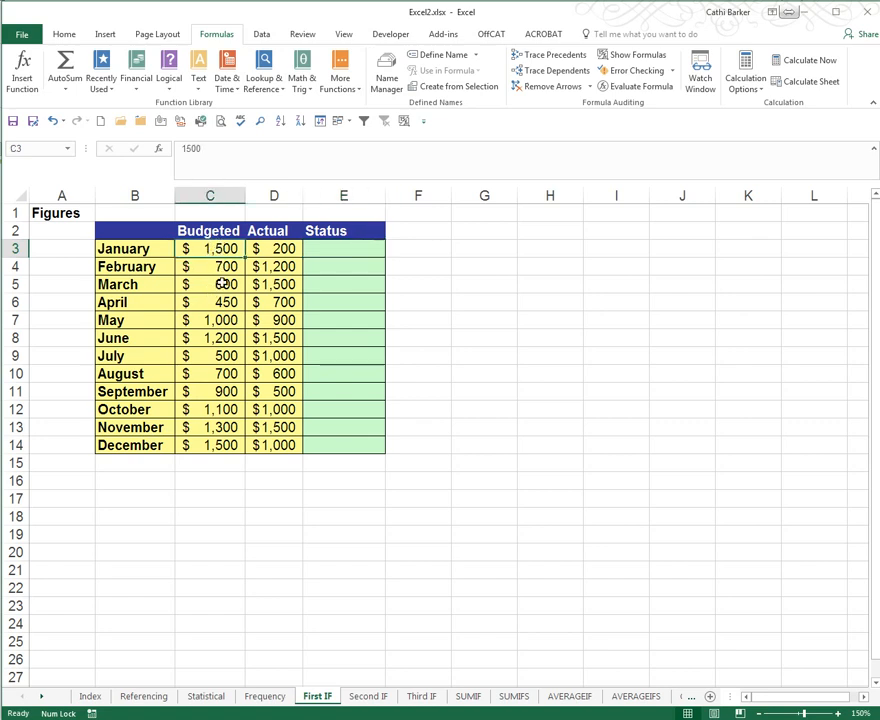
click(220, 266)
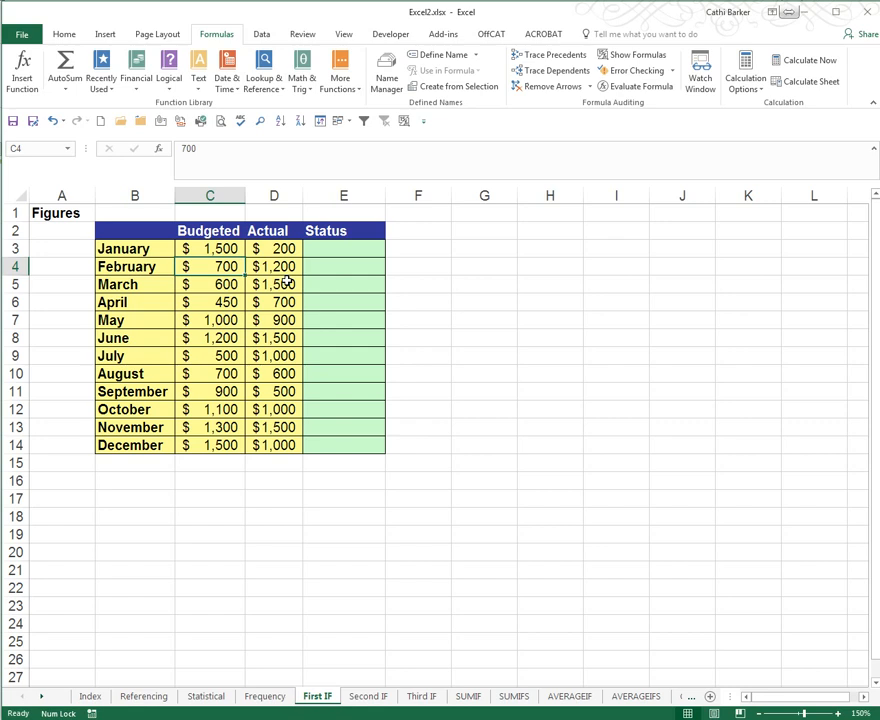
click(344, 250)
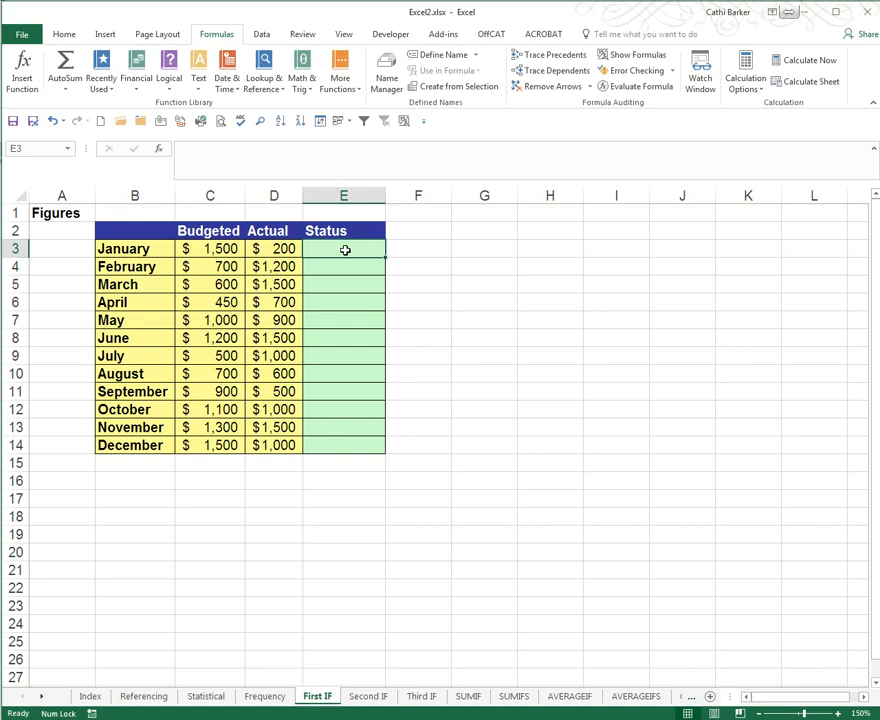
text(=i)
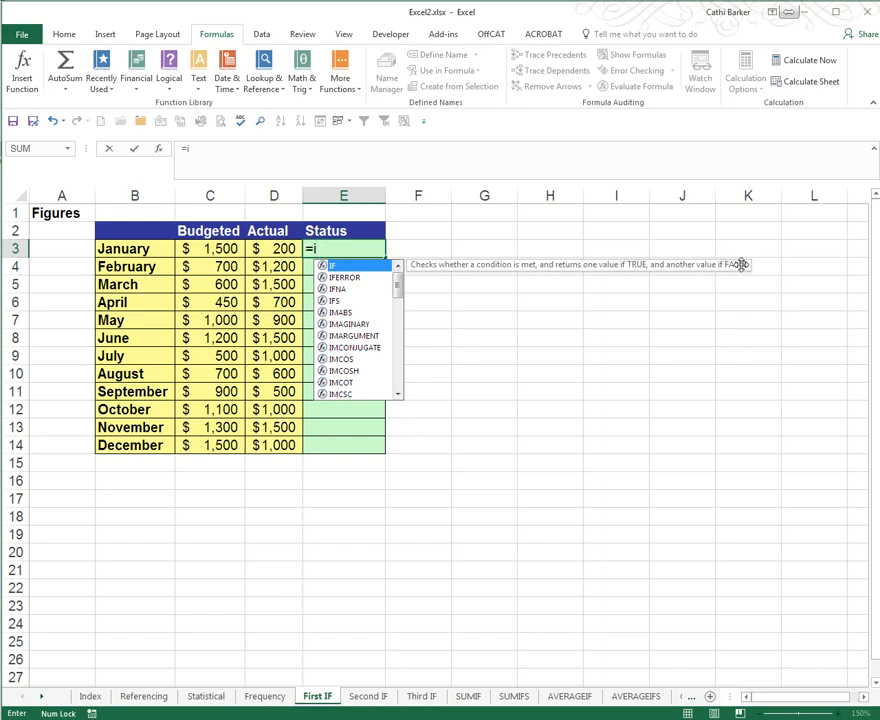
double_click(338, 266)
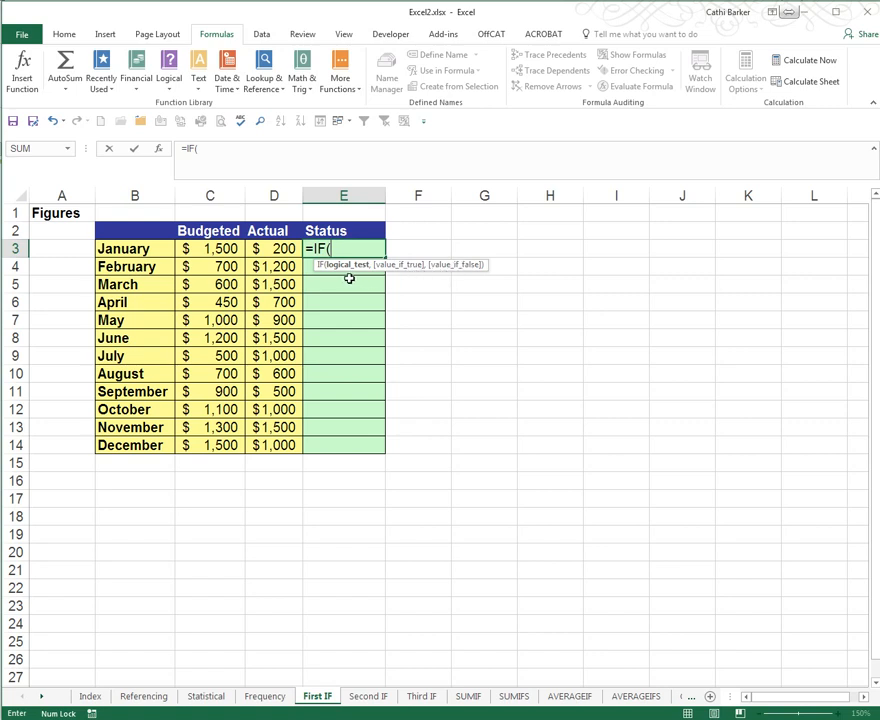
click(286, 248)
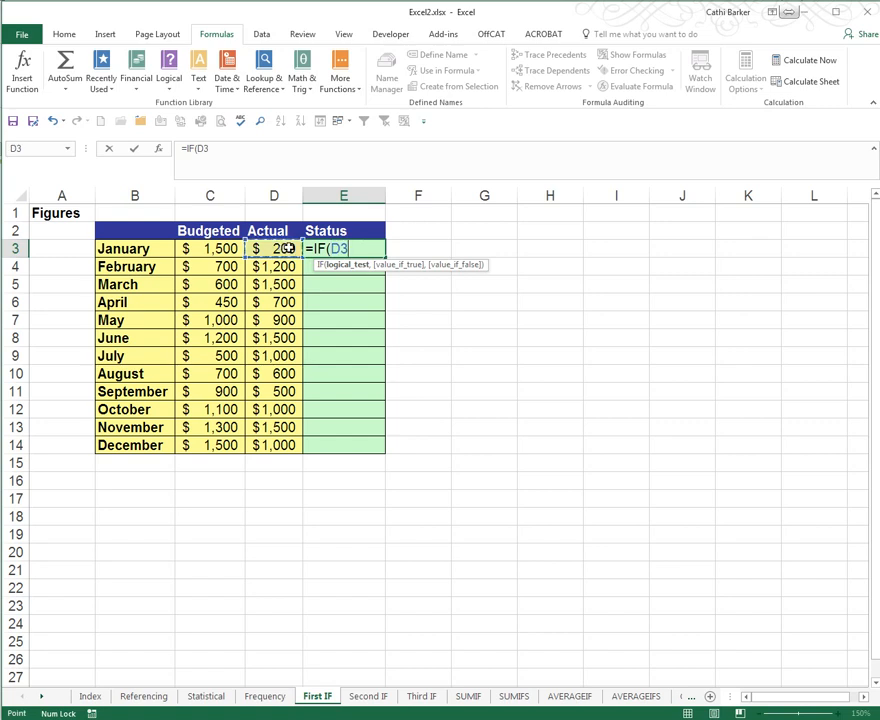
text(>)
click(212, 248)
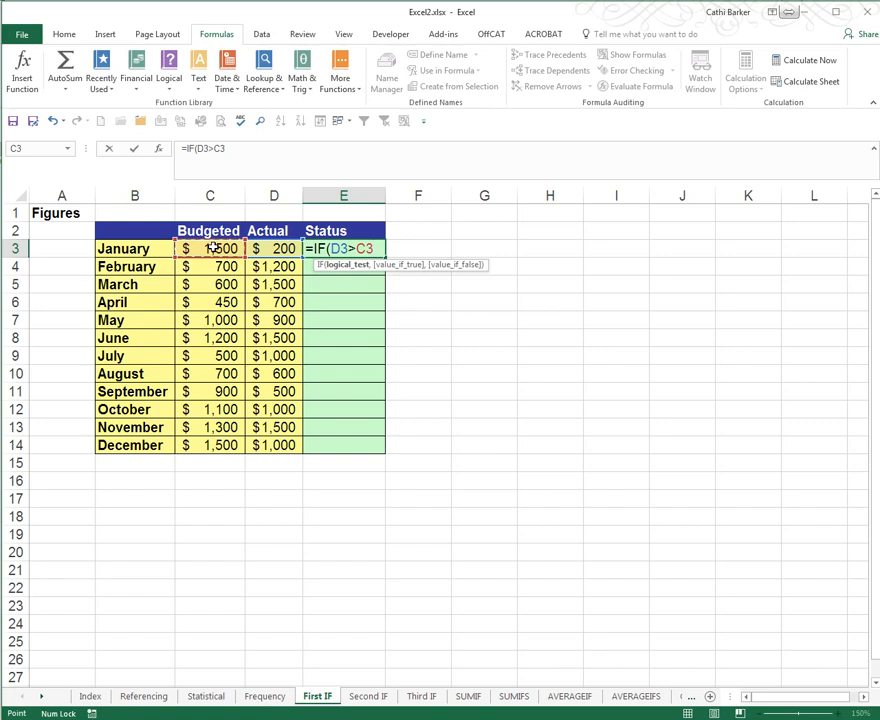
text(,)
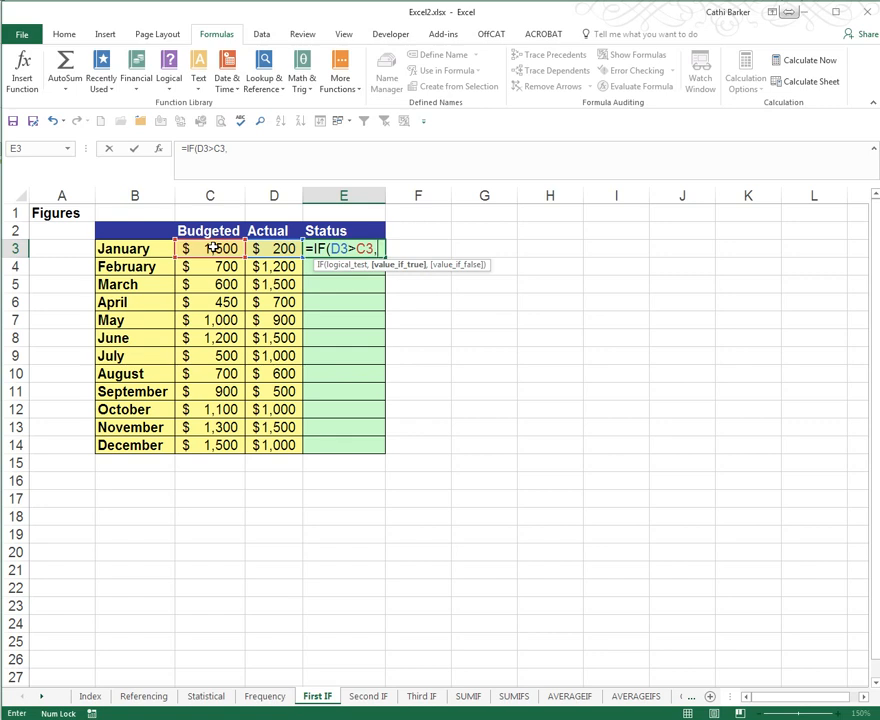
Complete the IF formula in E3 to return "Over Budget" when true and "Under Budget" when false
text(")
text(Ov)
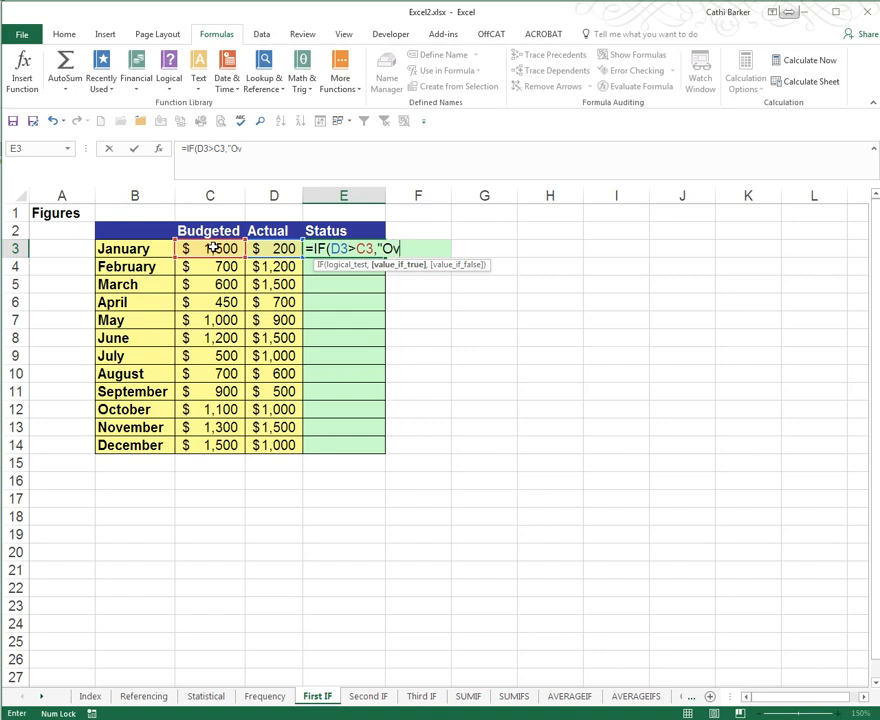
text(er Budget)
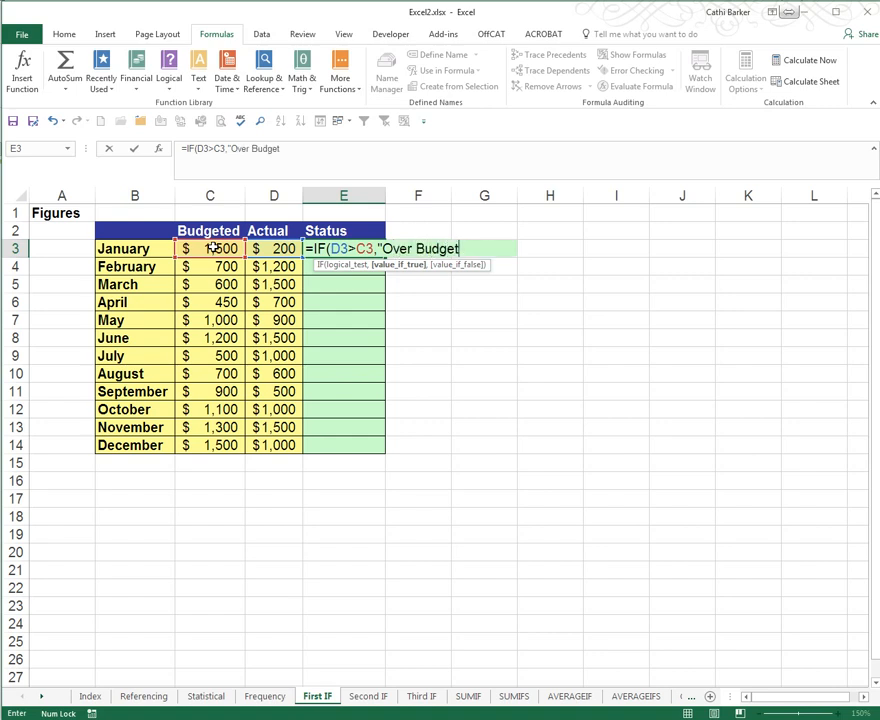
text(",)
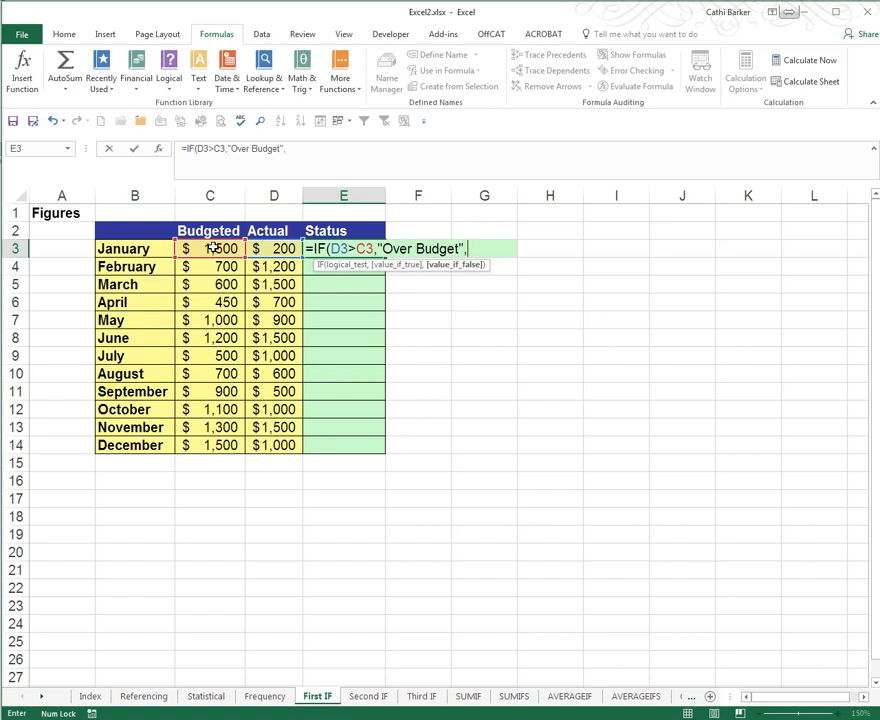
text("Under )
text(Budget)
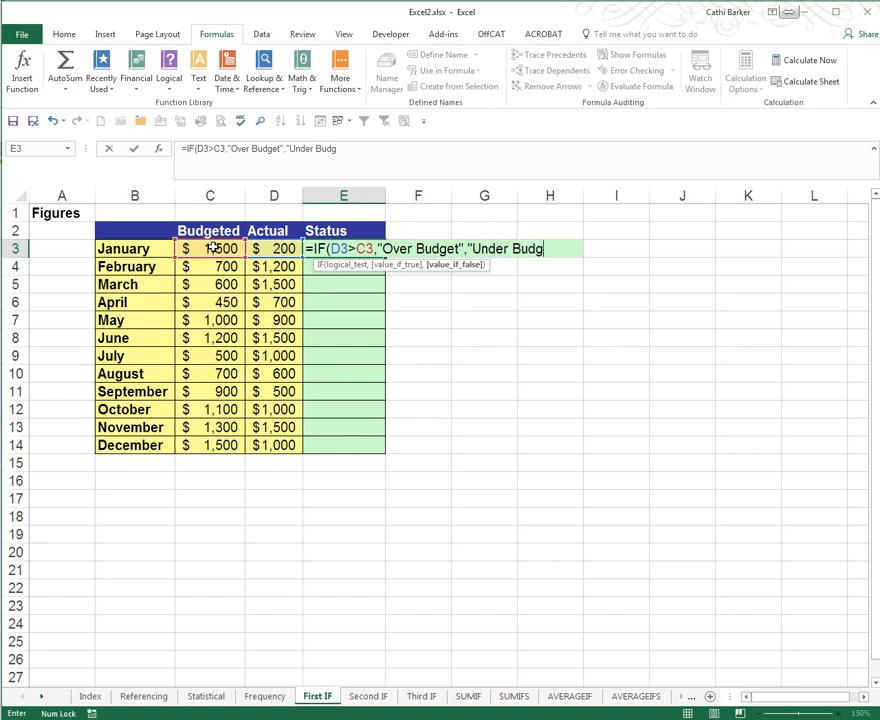
text(")
key(ctrl+Return)
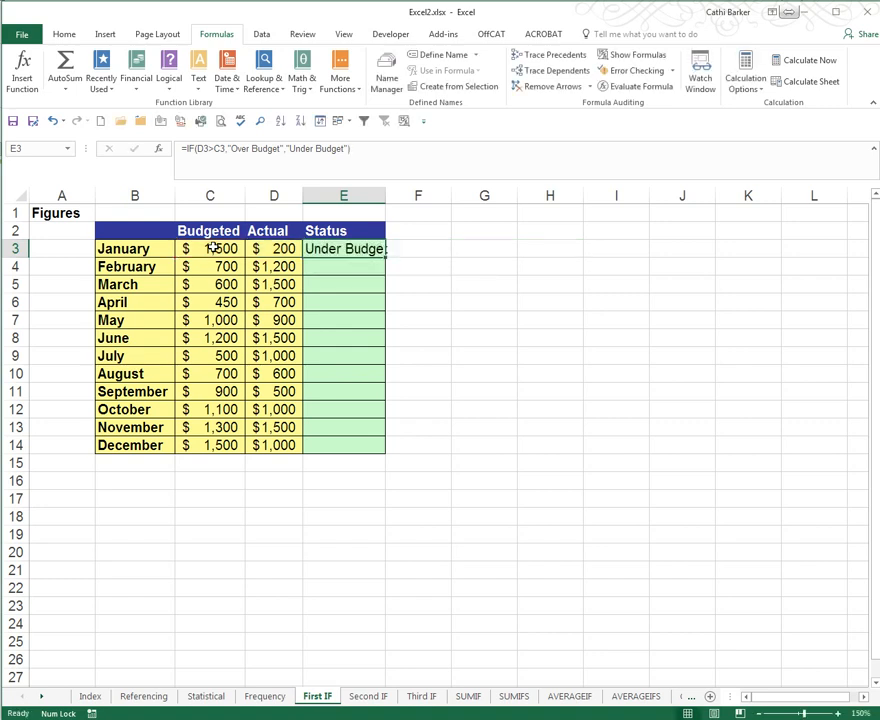
Autofit the Status column and fill the E3 formula down through December in E14
double_click(388, 195)
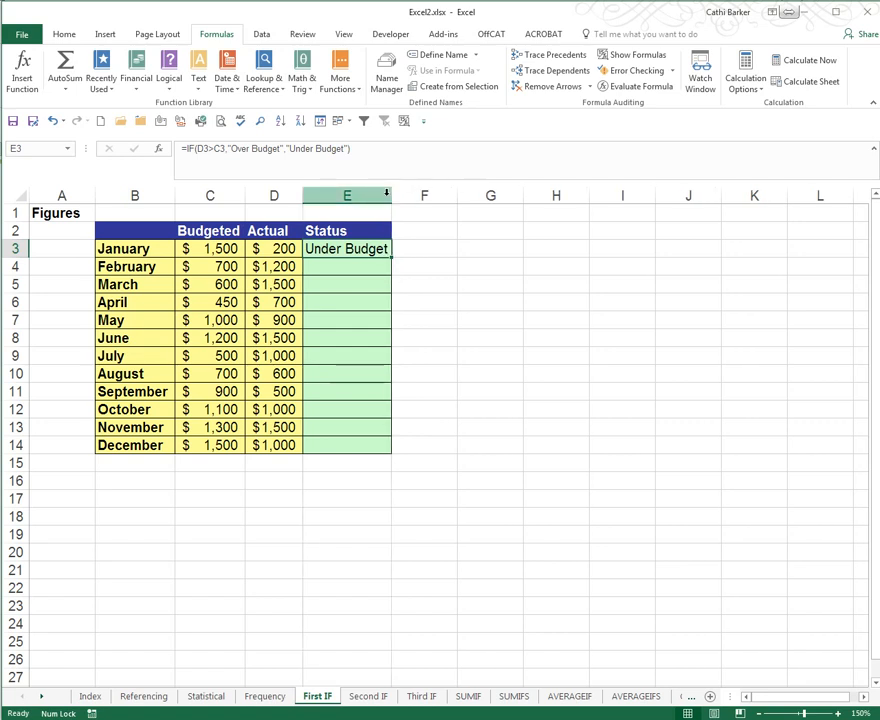
double_click(392, 258)
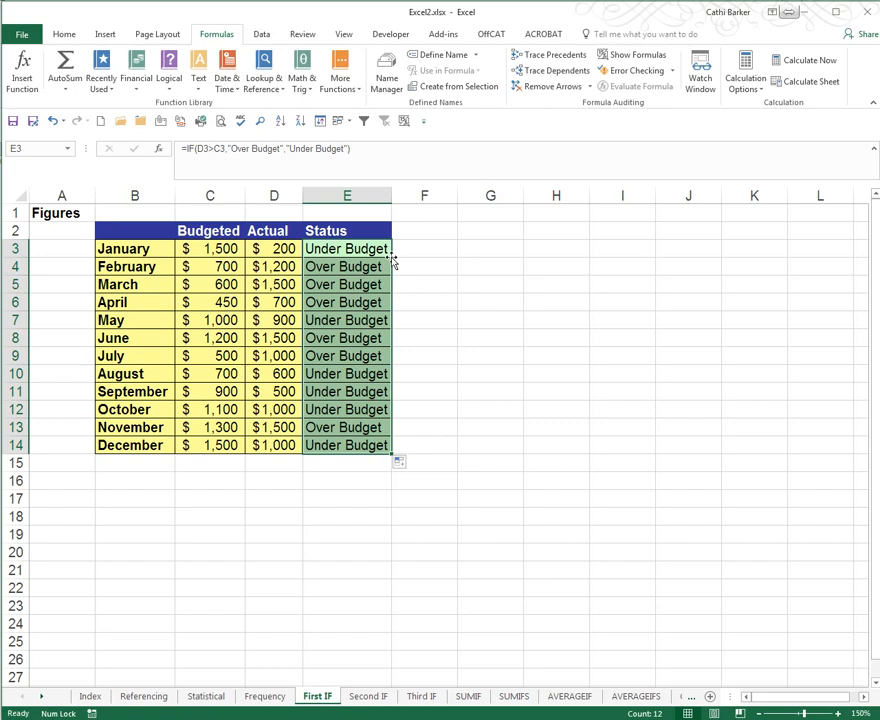
double_click(392, 194)
Test the Status formula by setting January's actual amount in D3 to 2000, and set it back to 200
click(348, 248)
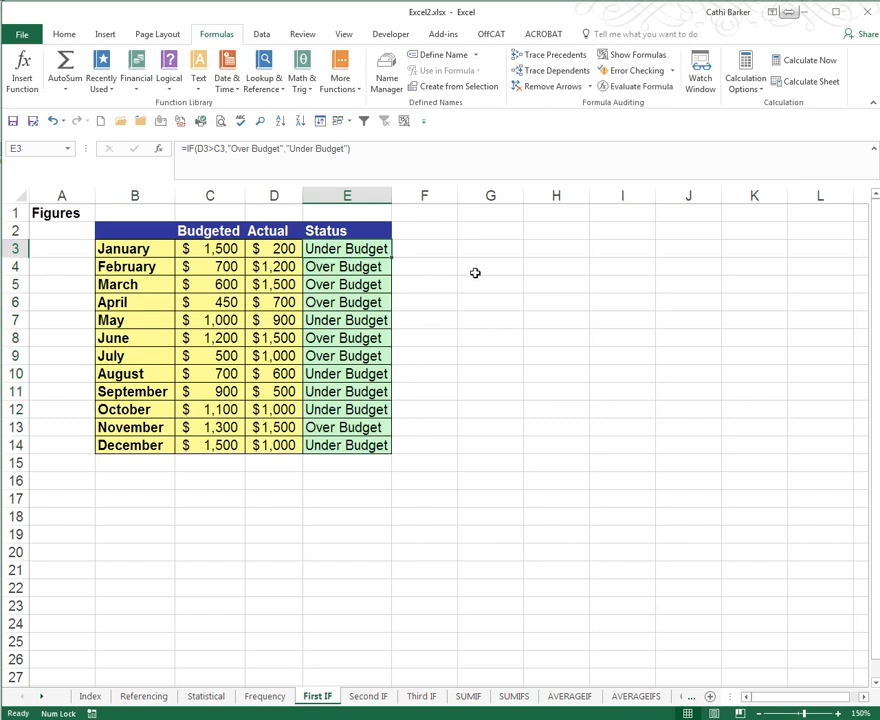
key(Left)
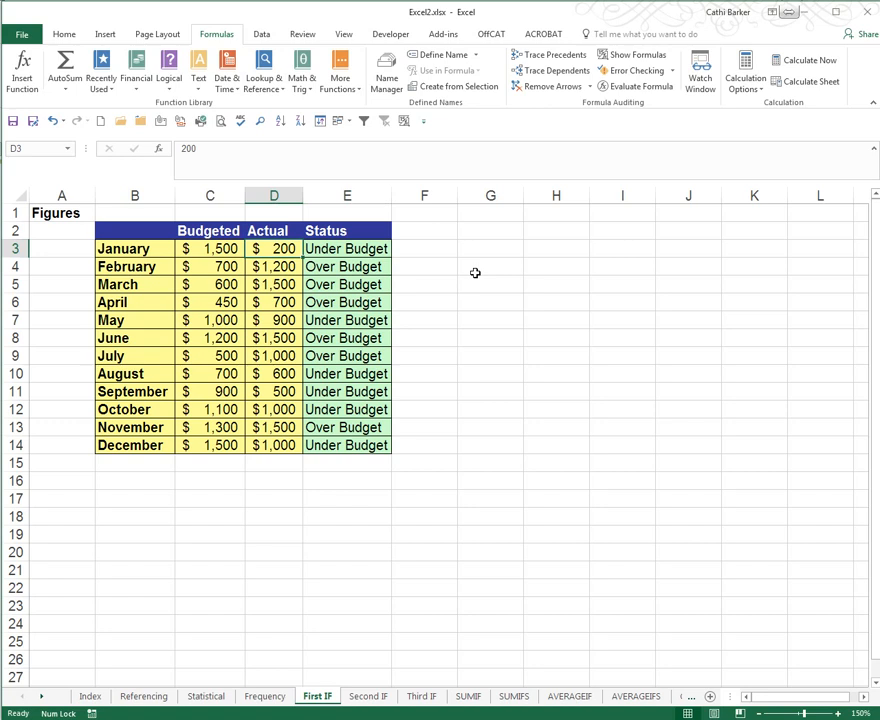
text(2000)
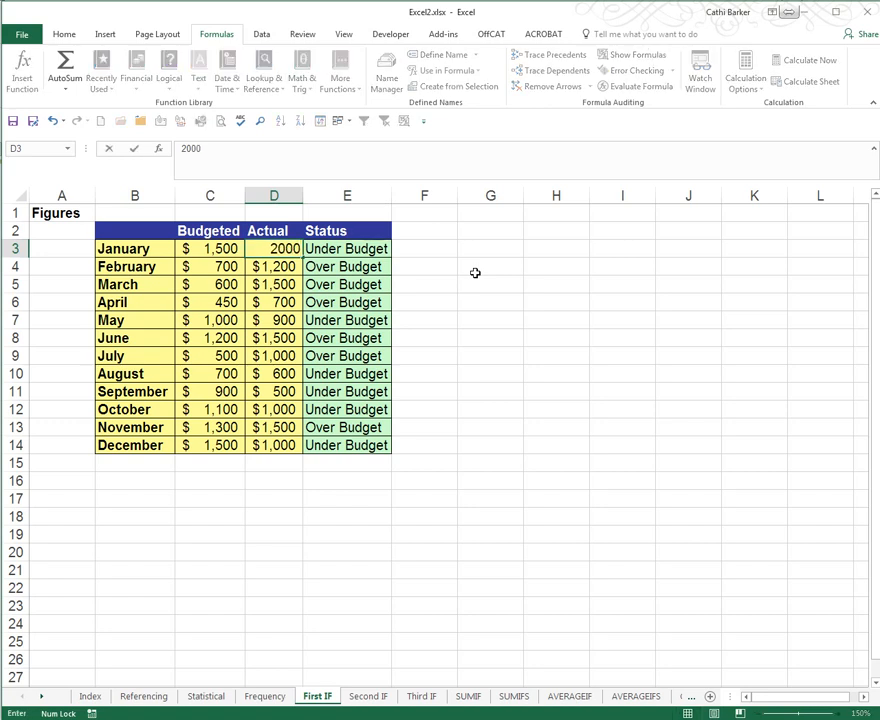
key(ctrl+Return)
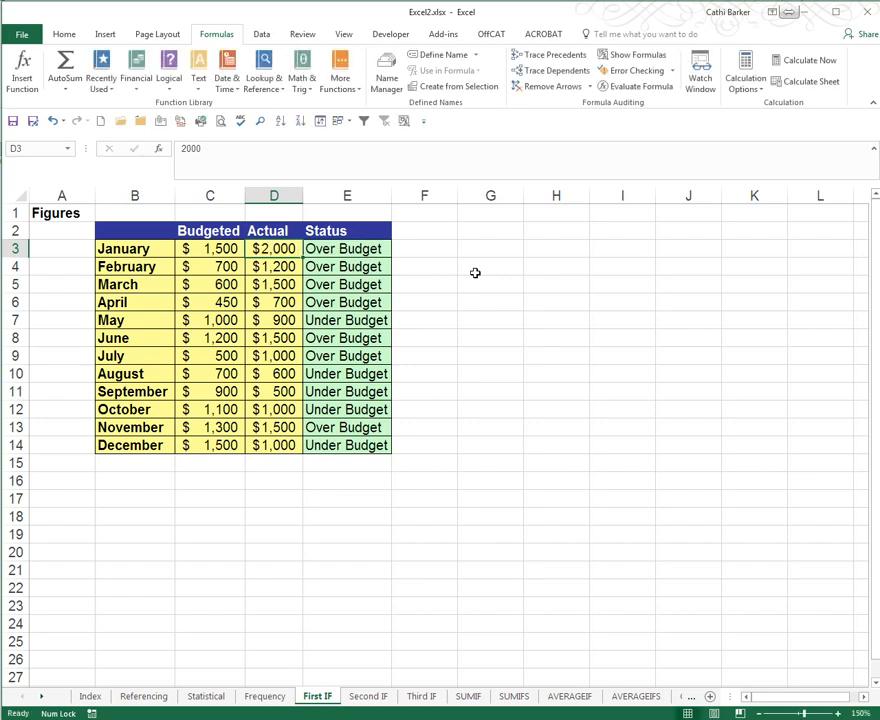
text(200)
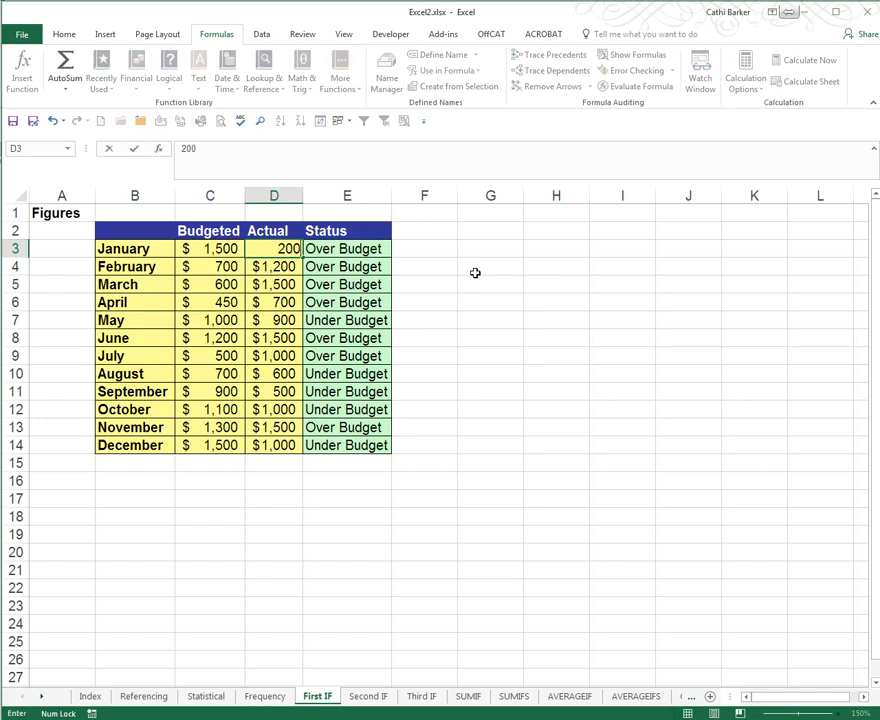
key(ctrl+Return)
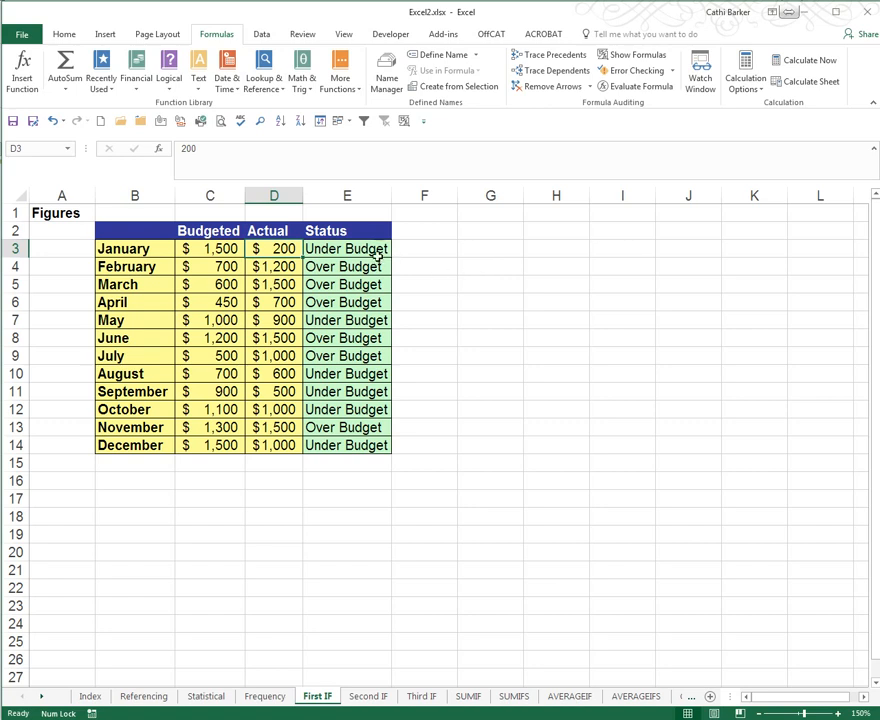
Apply a Text That Contains highlight rule to E3:E14 for "over", using Light Red Fill with Dark Red Text
drag(371, 250, 356, 447)
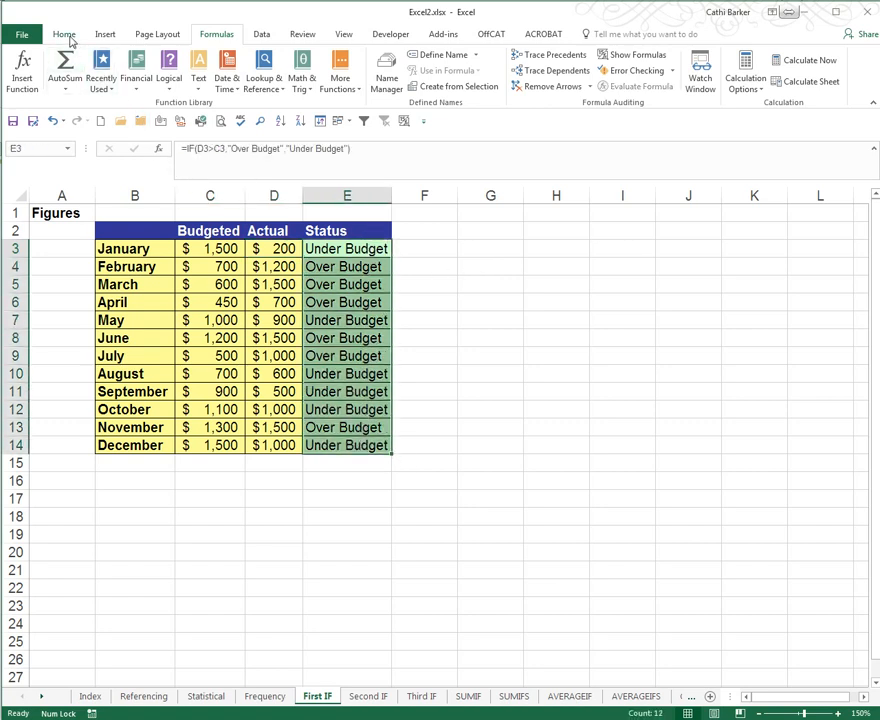
click(66, 36)
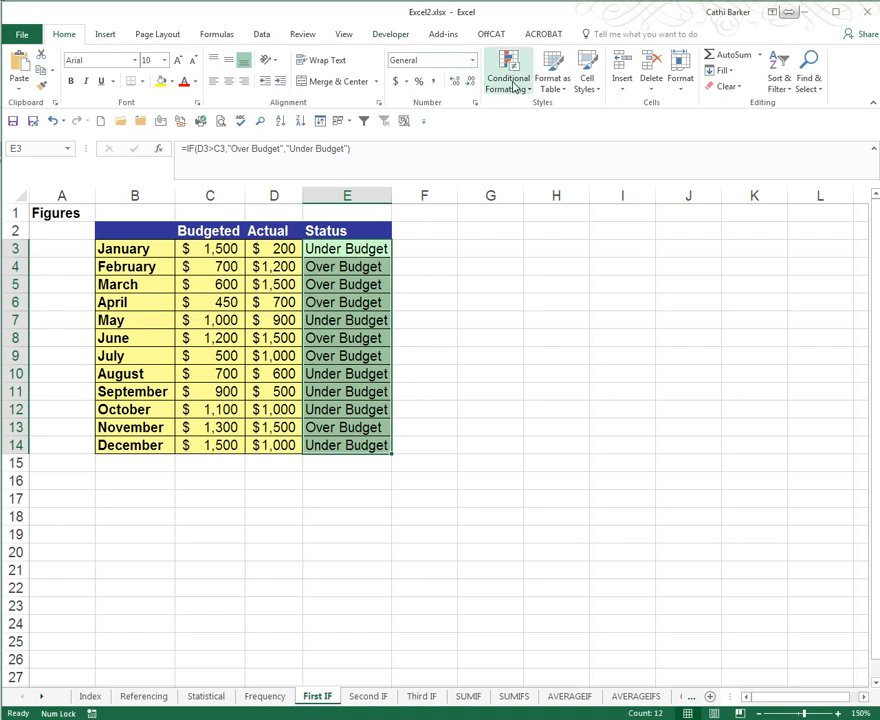
click(512, 86)
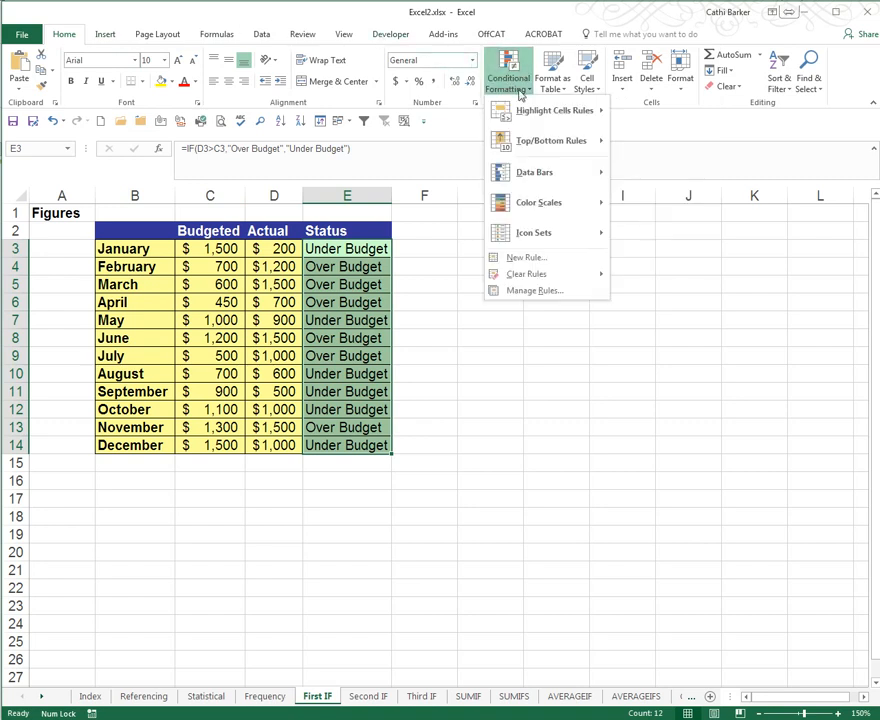
mouse_move(530, 117)
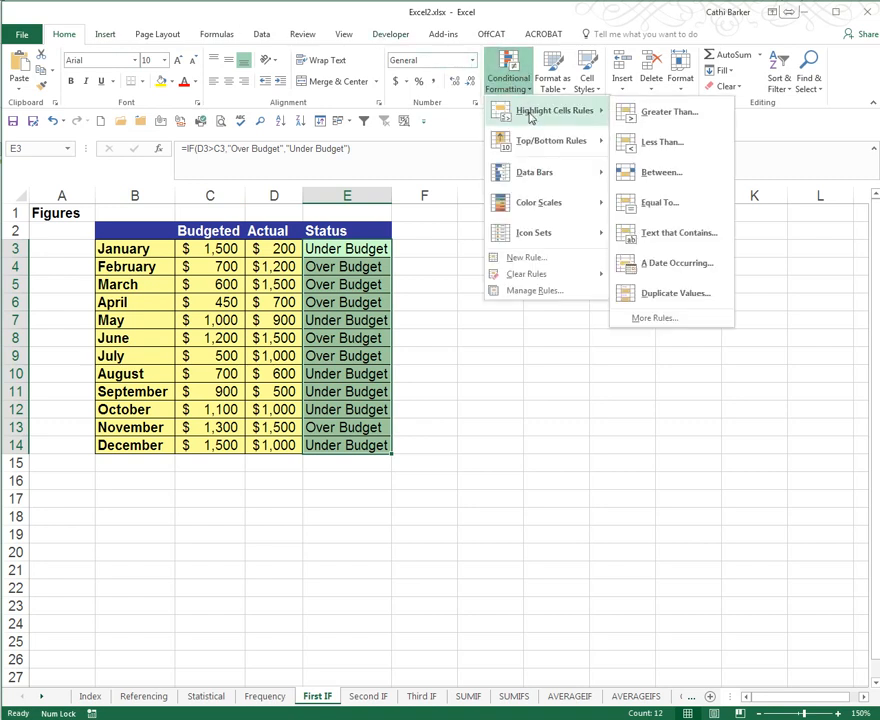
click(699, 240)
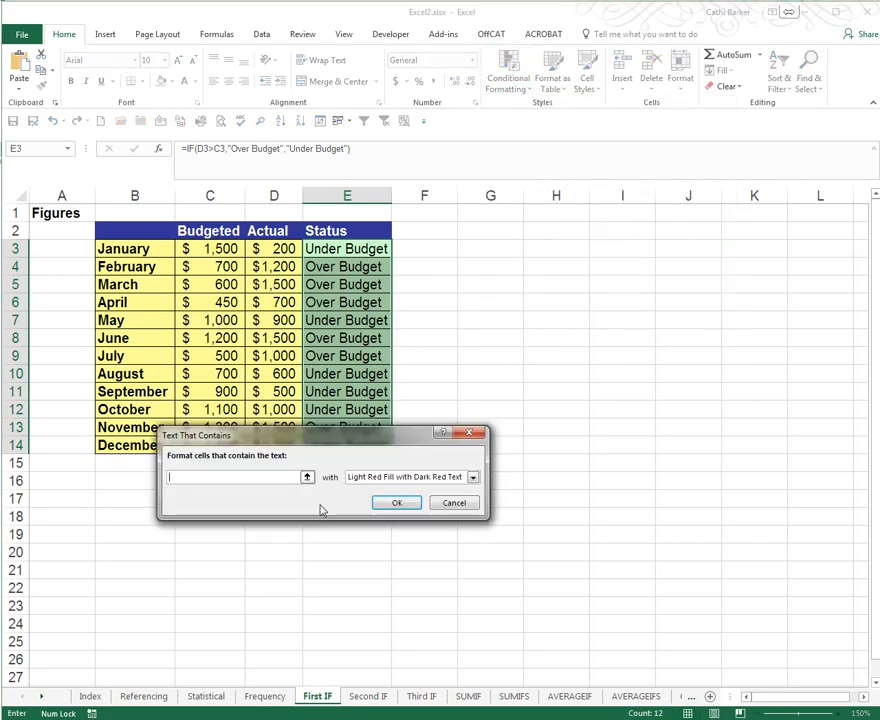
text(over)
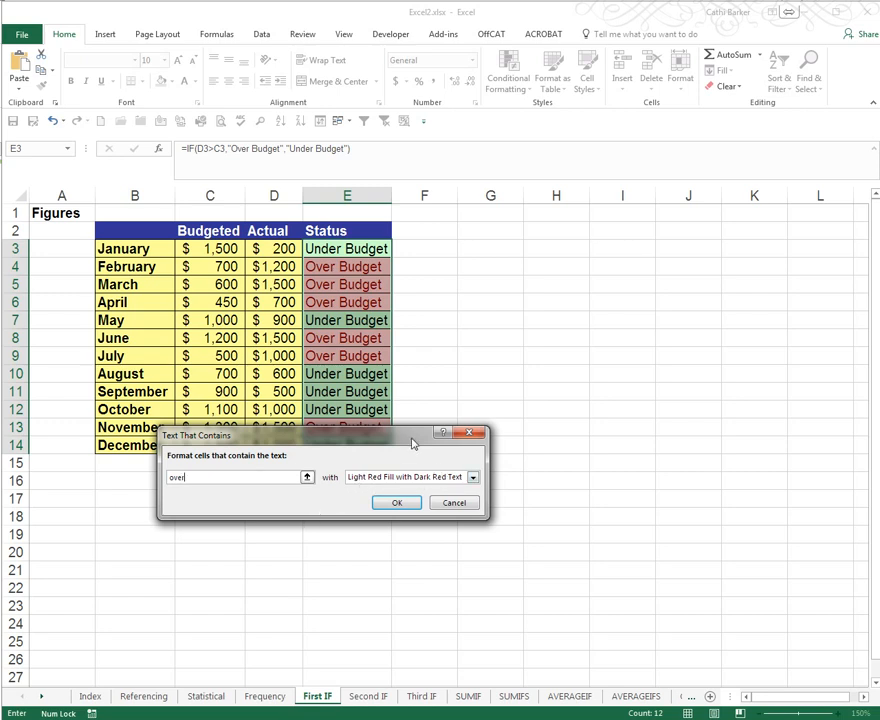
drag(412, 442, 685, 298)
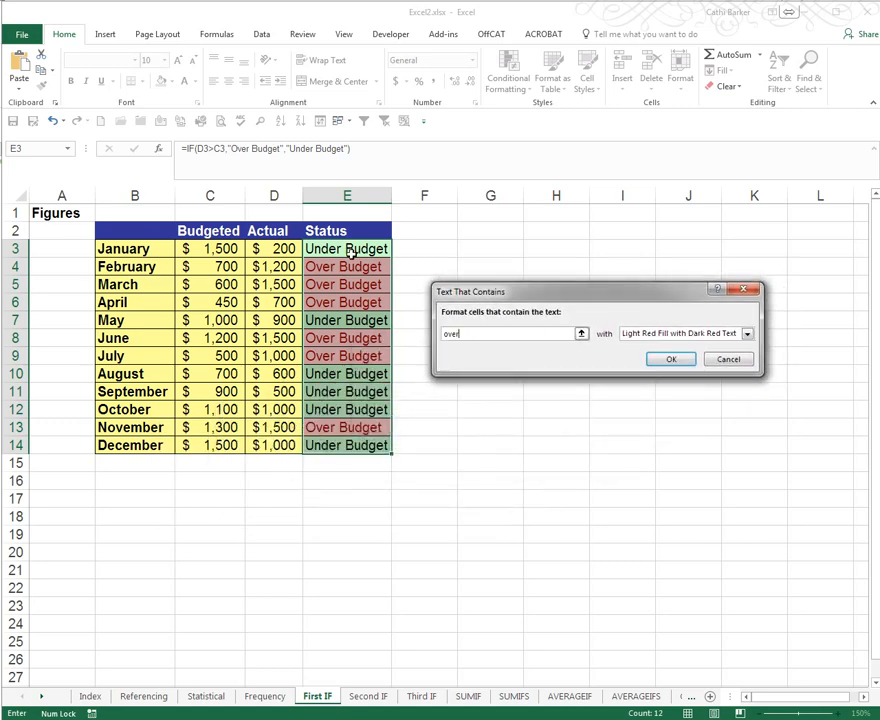
click(671, 359)
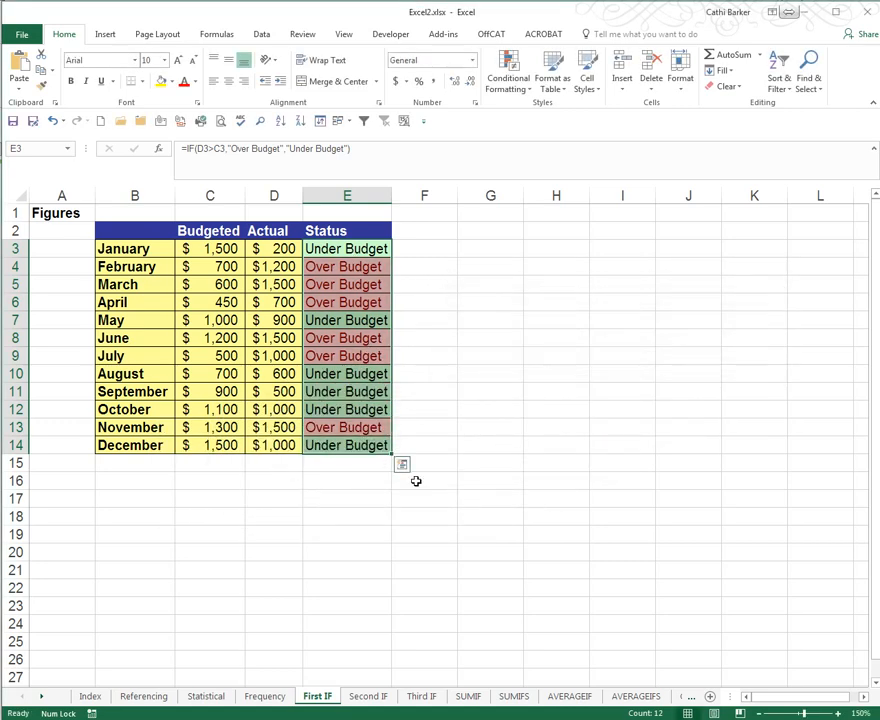
Test the conditional formatting by setting January's actual amount in D3 to 2000, and restore it to 200
click(282, 248)
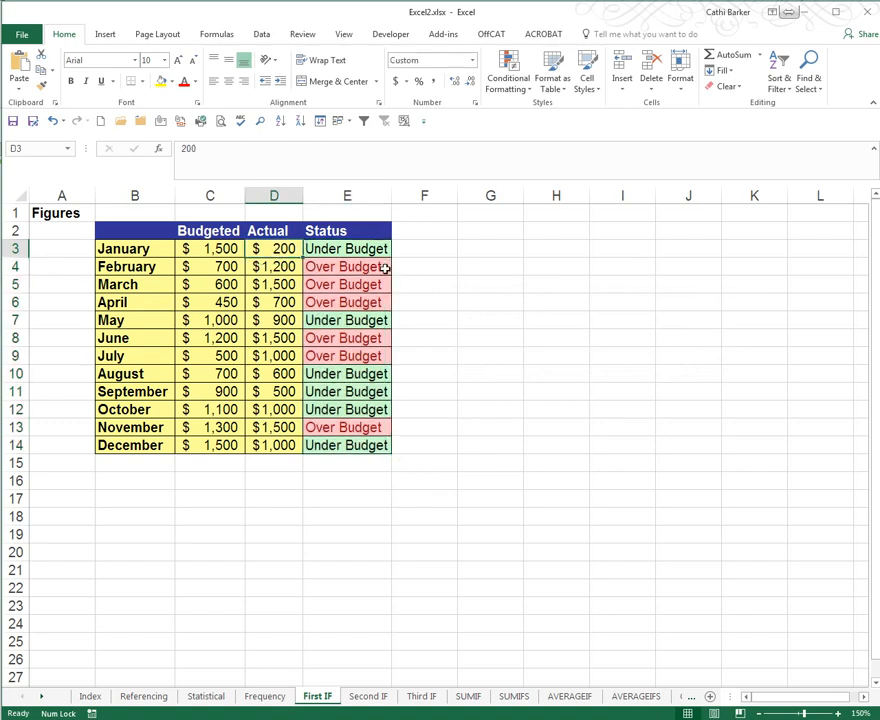
text(2000)
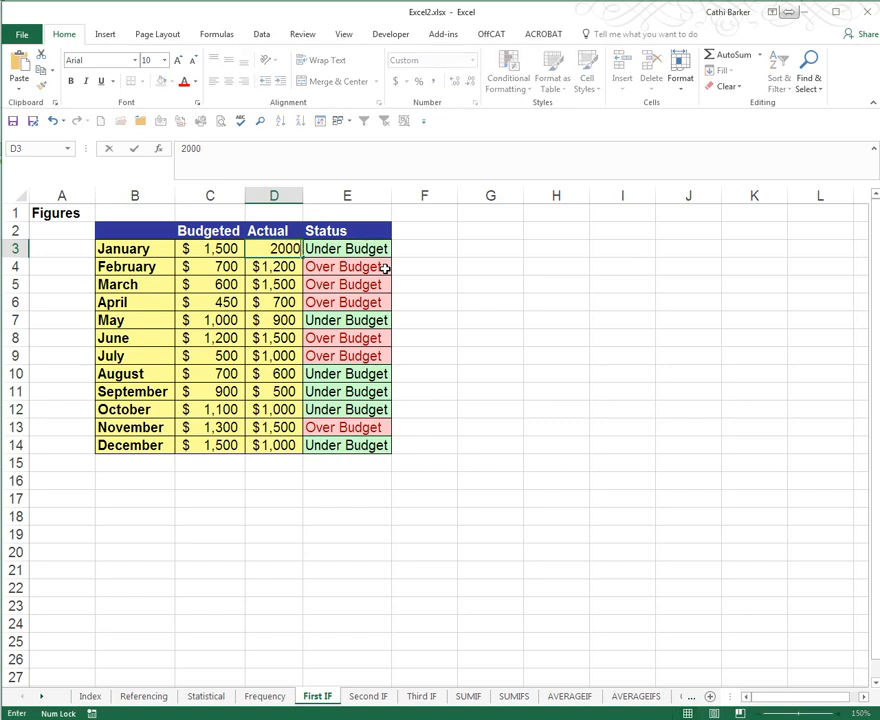
key(ctrl+Return)
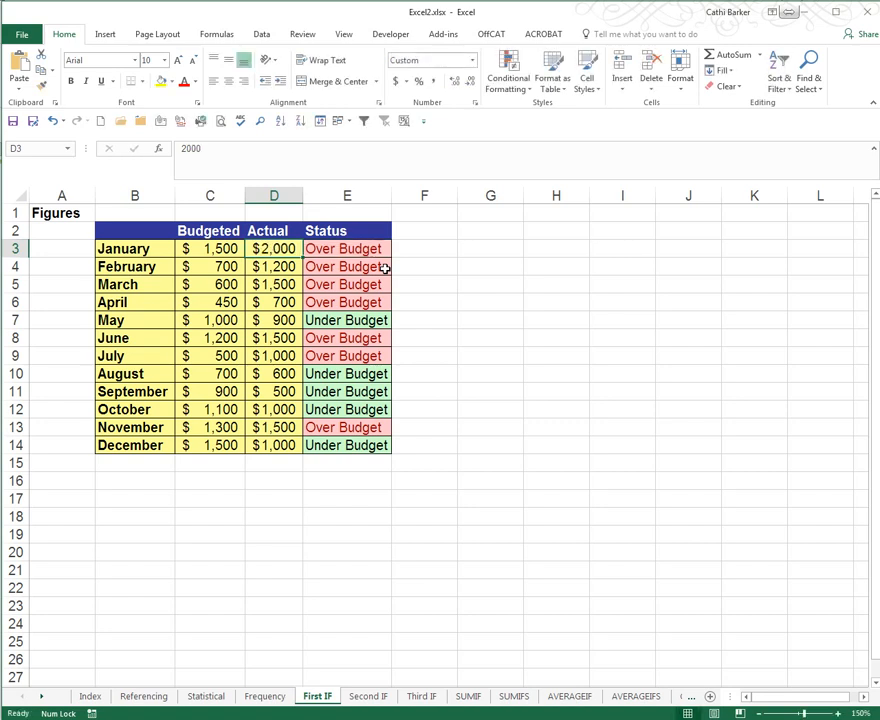
text(200)
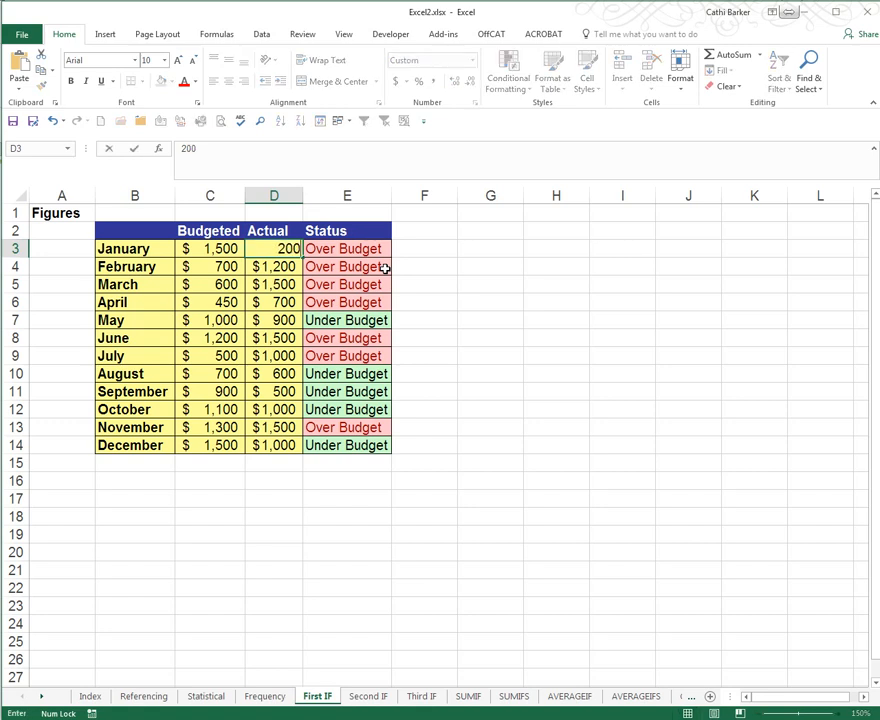
key(ctrl+Return)
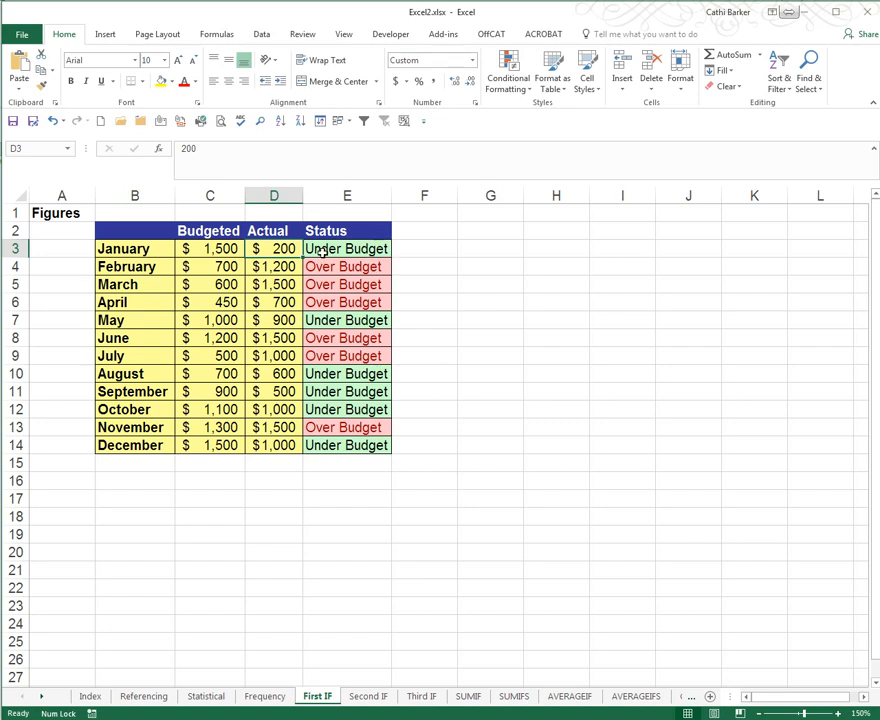
click(389, 235)
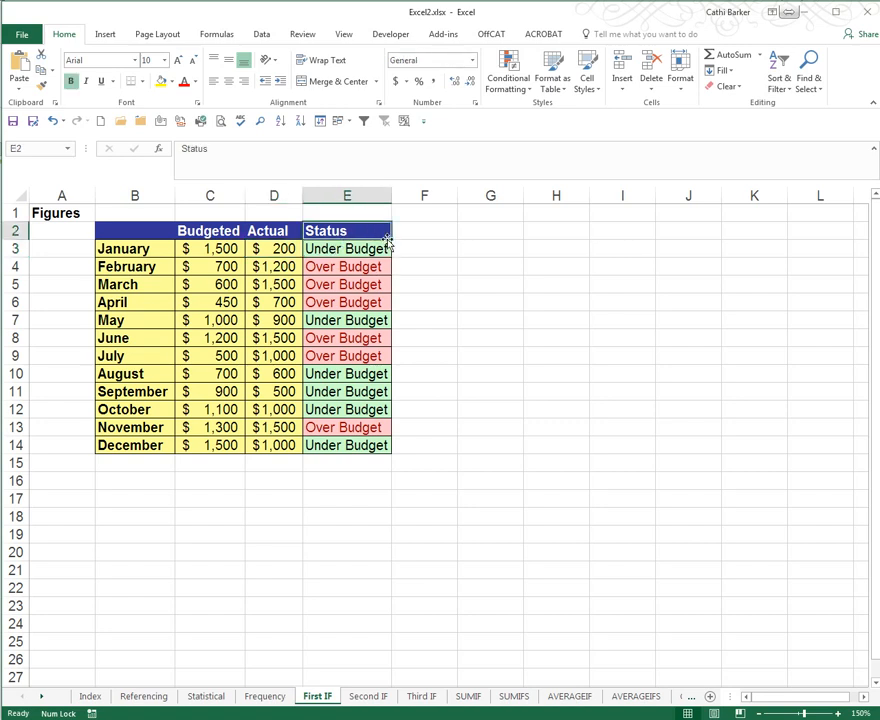
Copy the Status header from E2 into F2 and start an IF formula in F3 with the logical test D3>C3
drag(393, 237, 433, 245)
click(430, 232)
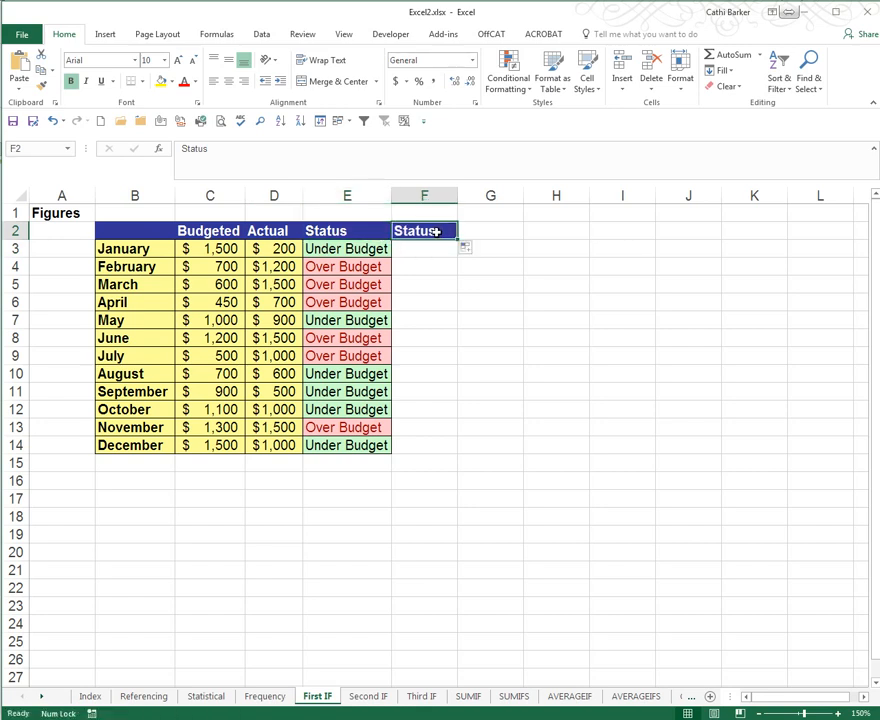
click(439, 254)
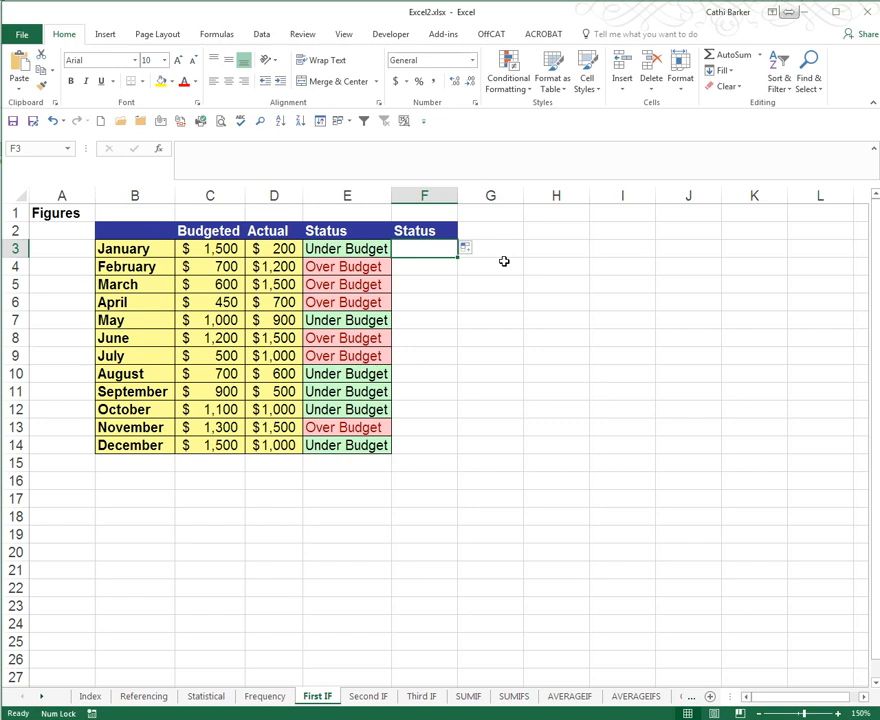
text(=i)
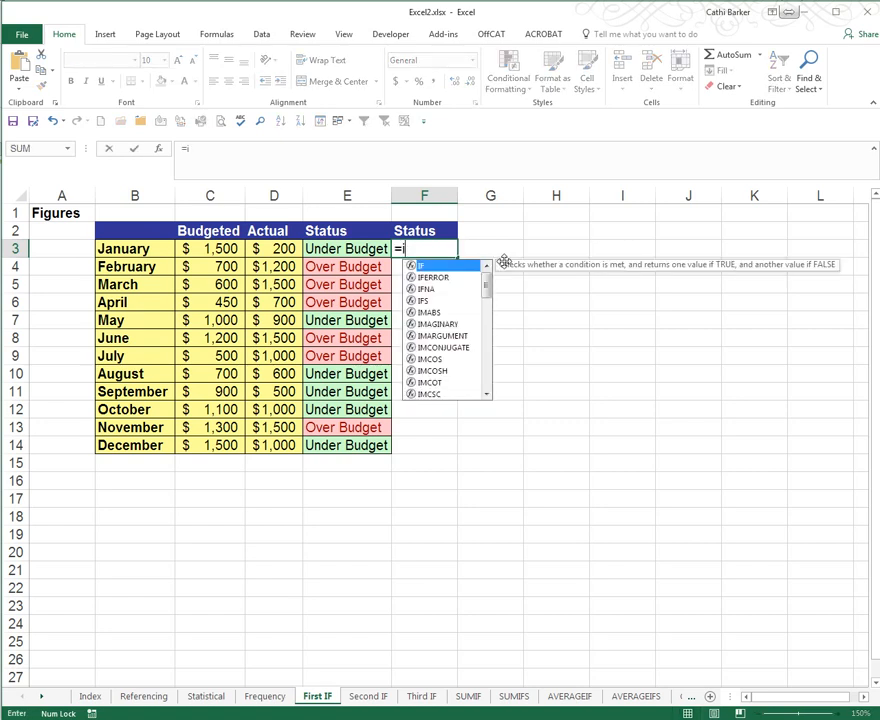
double_click(436, 266)
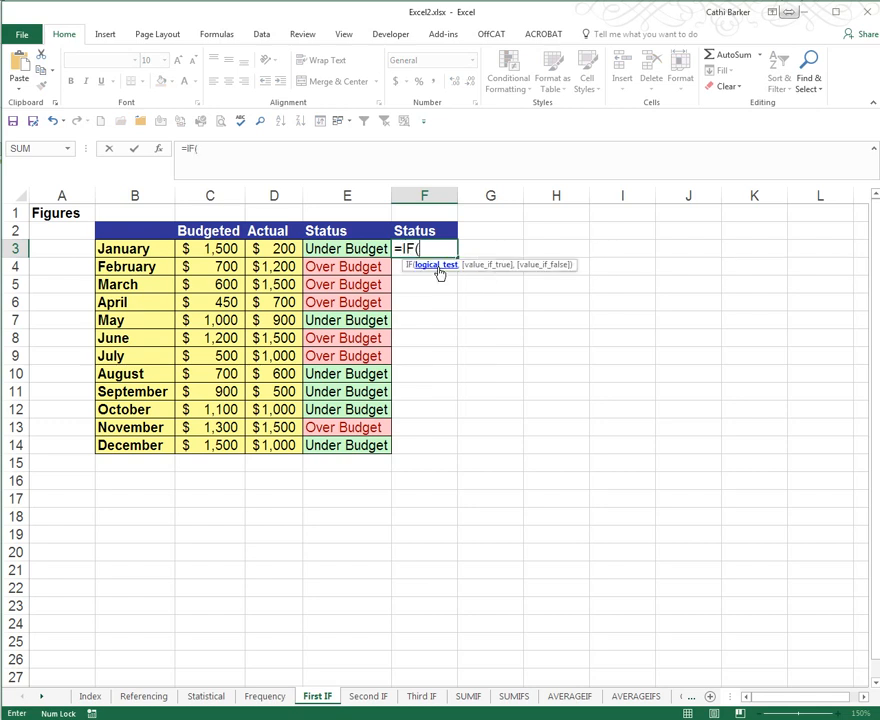
click(288, 250)
text(>)
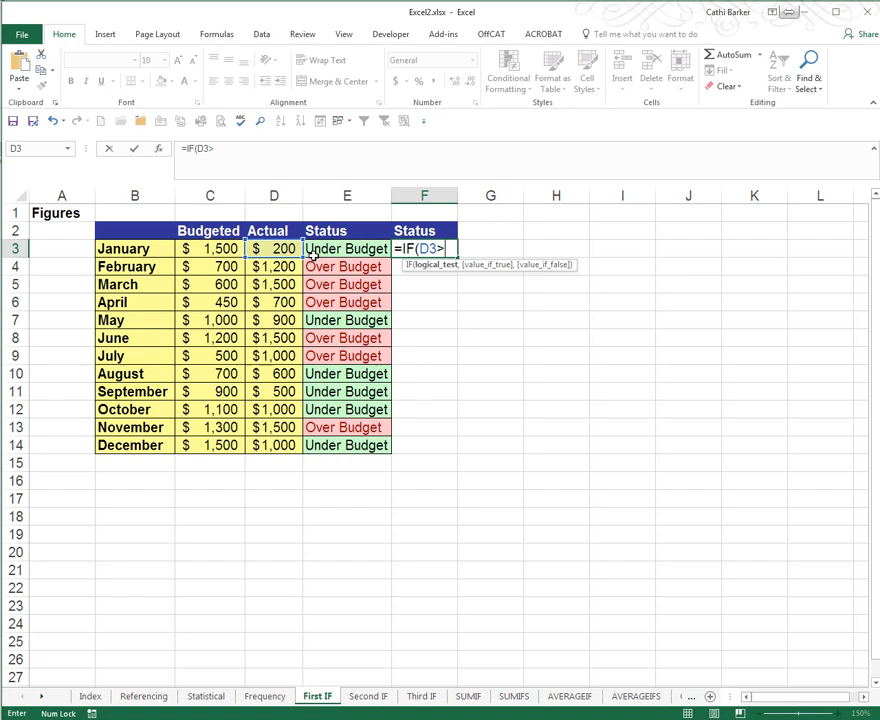
click(228, 249)
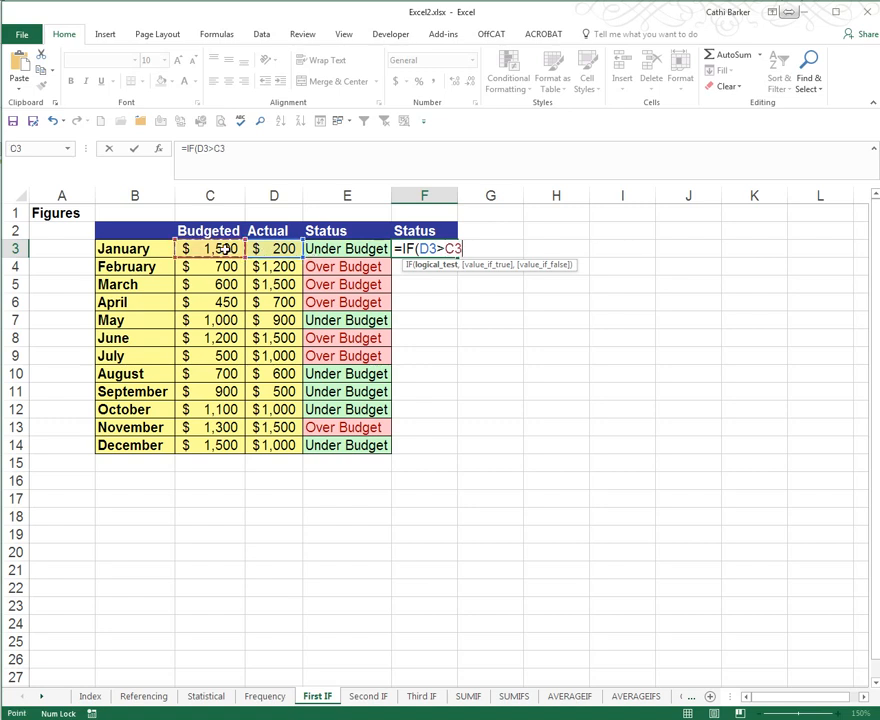
text(,)
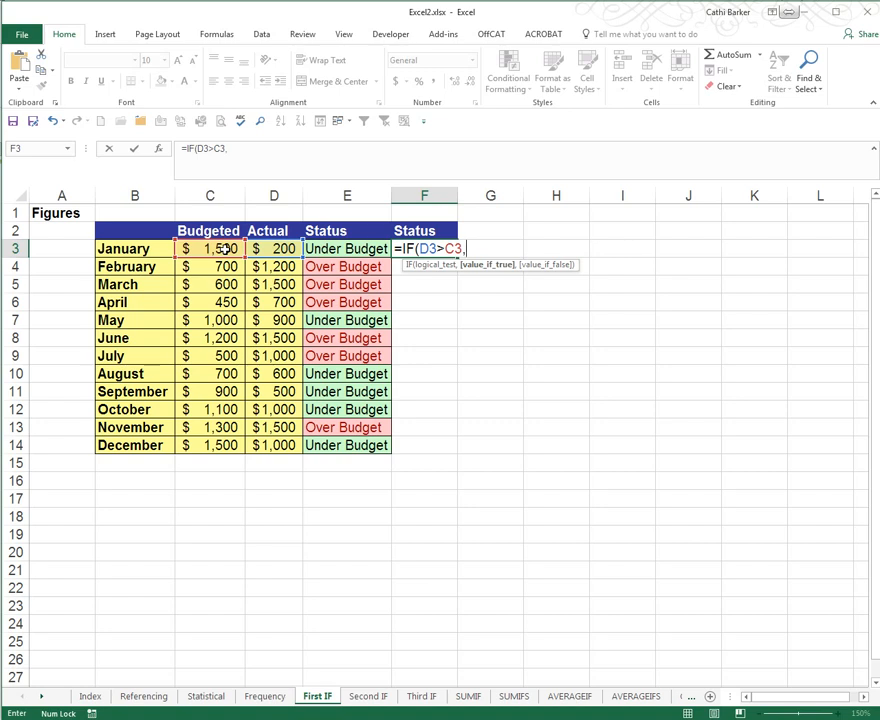
Complete the F3 formula with C3-D3 as the value if true and an empty string "" as the value if false
click(226, 248)
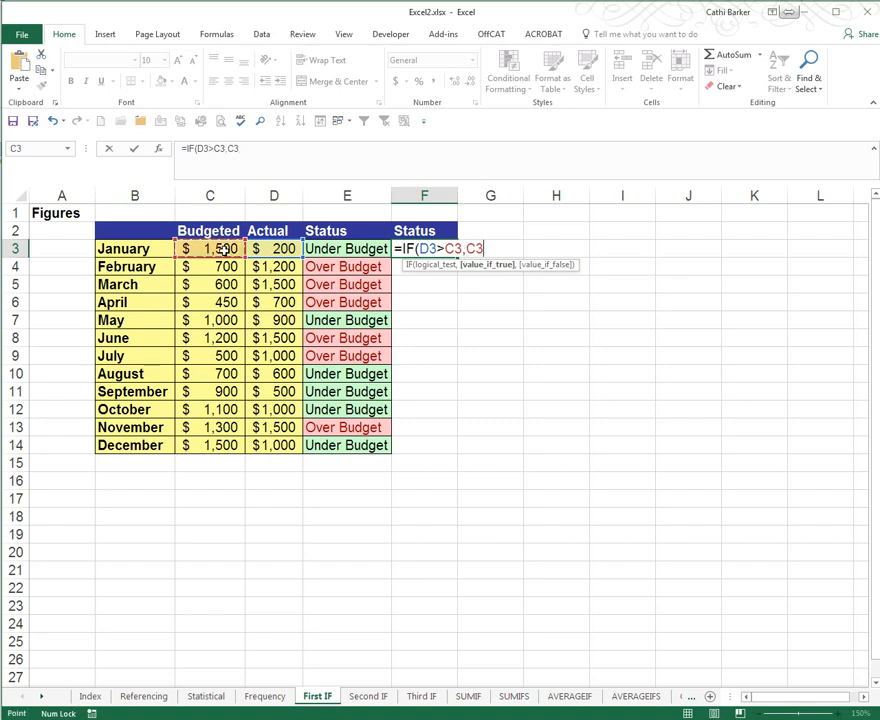
text(-)
click(281, 249)
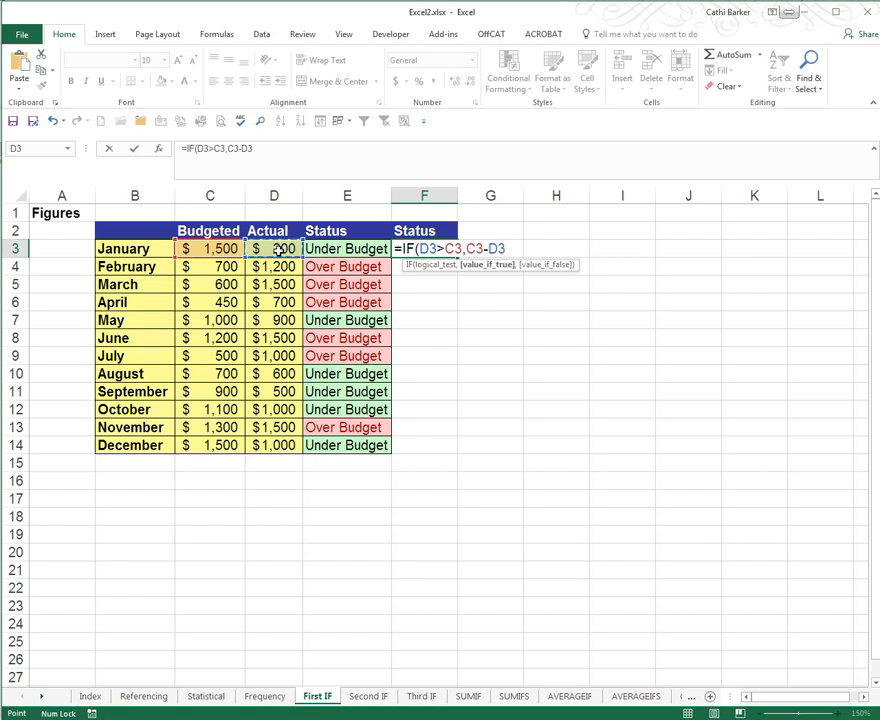
text(,)
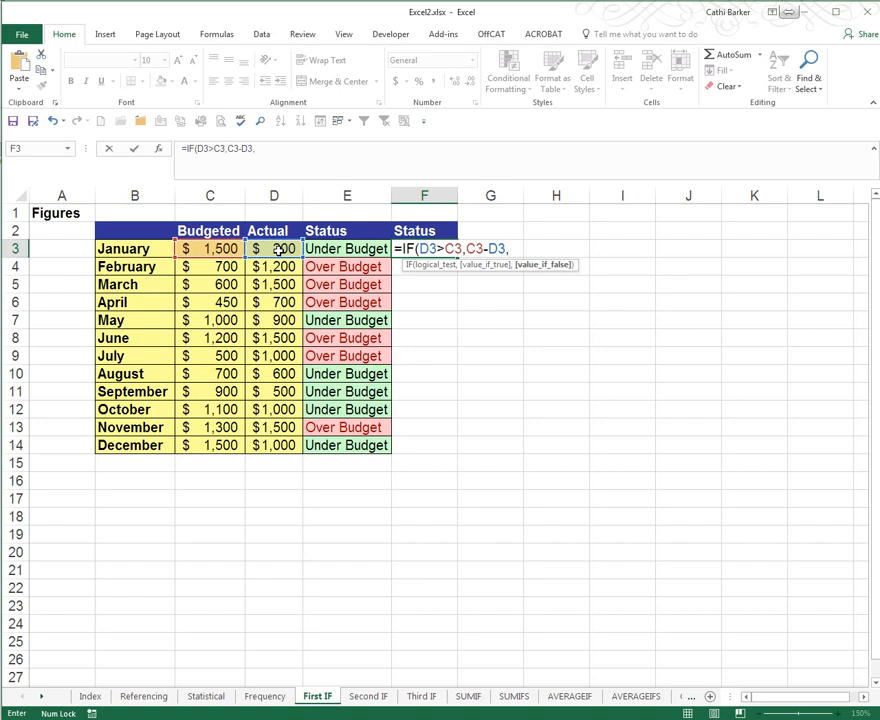
text("")
key(Escape)
key(Left)
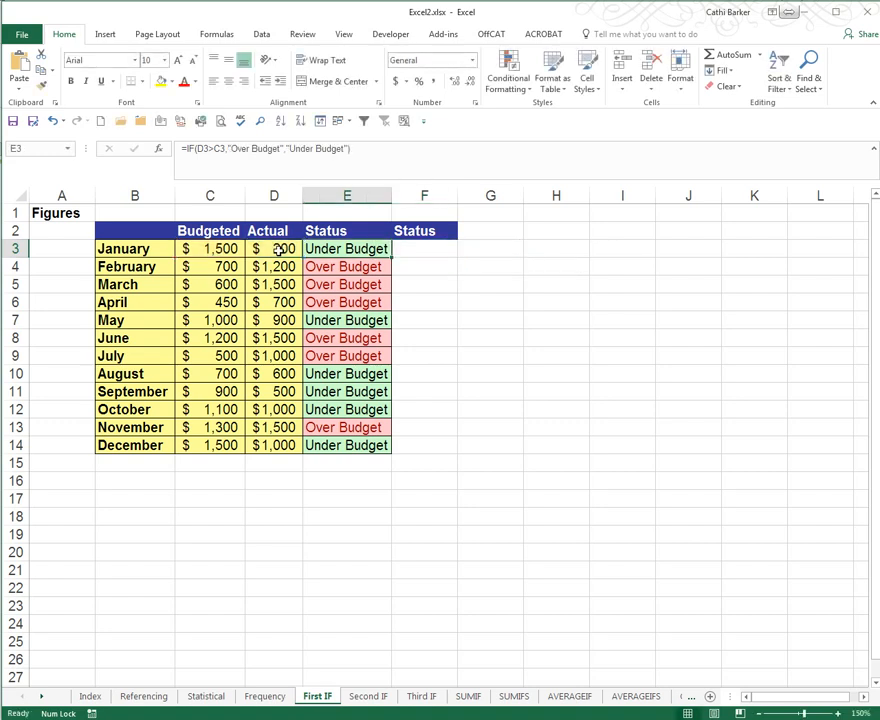
key(Right)
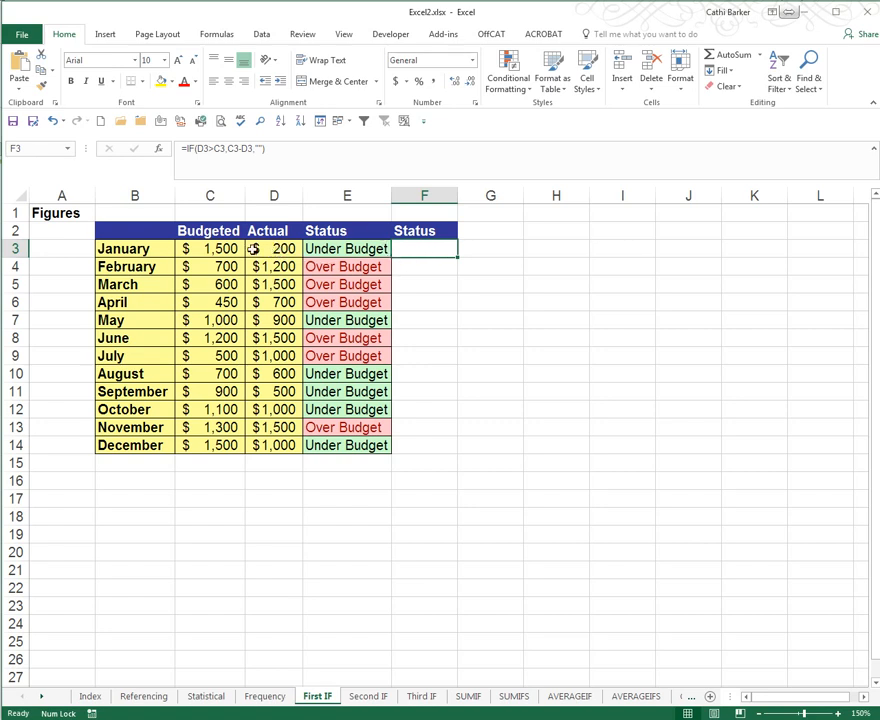
Fill the F3 formula down through December in F14 and copy the formatting of E3 onto F3:F14
double_click(458, 258)
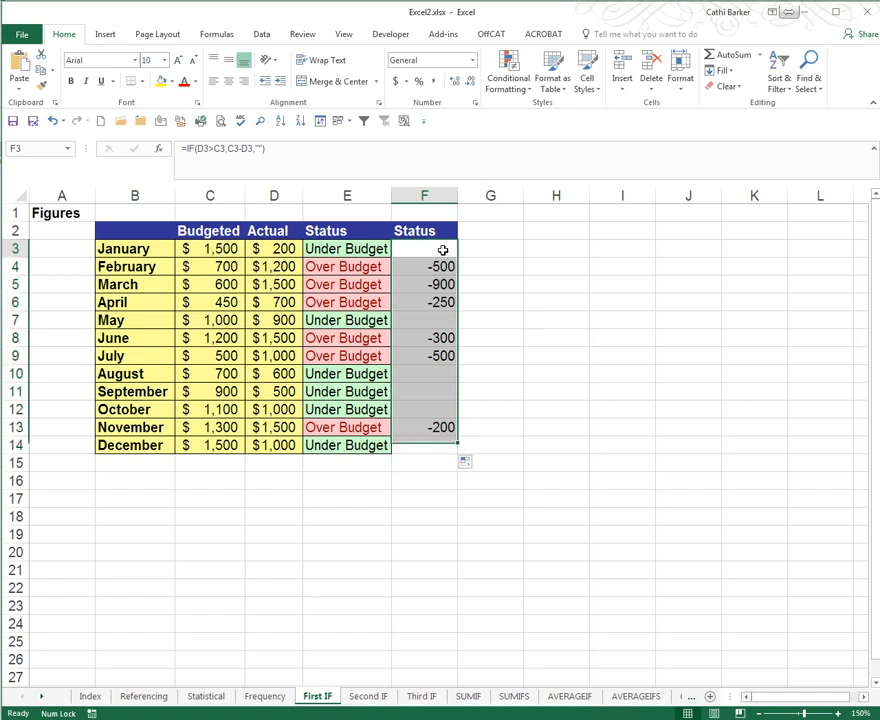
click(440, 250)
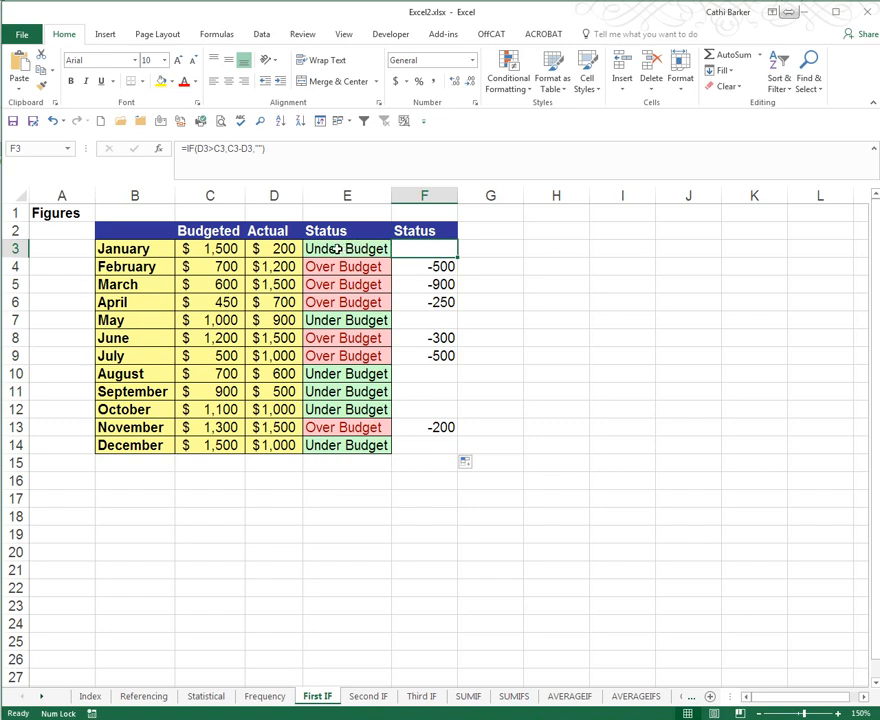
click(348, 249)
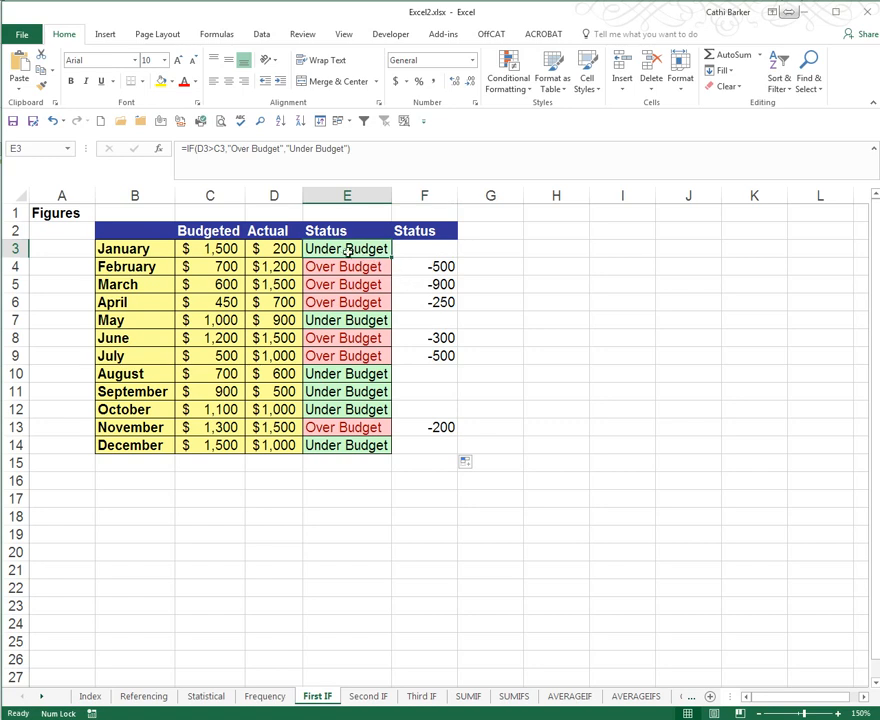
click(43, 89)
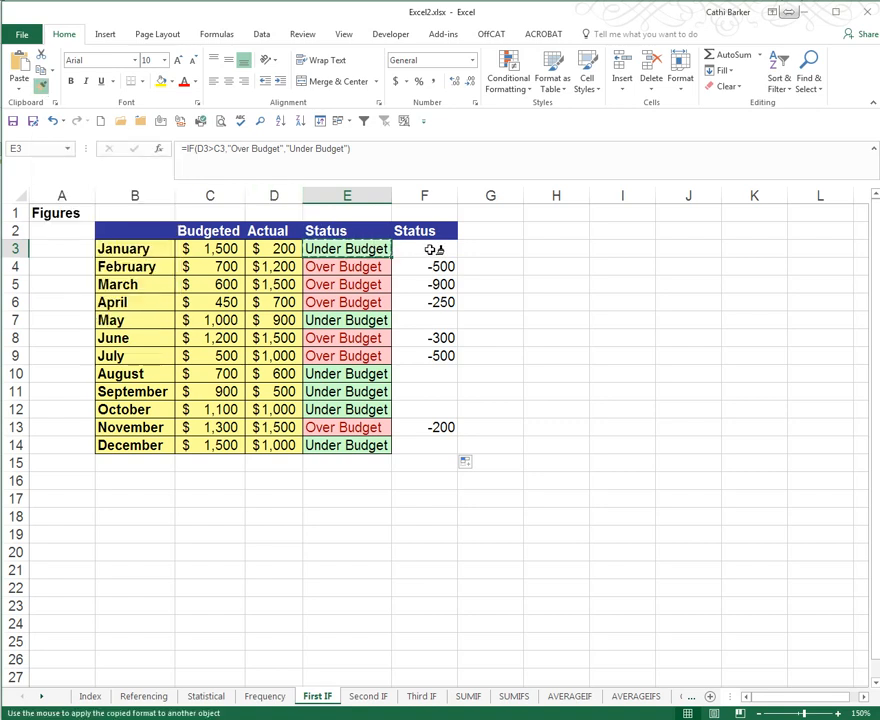
drag(432, 249, 447, 447)
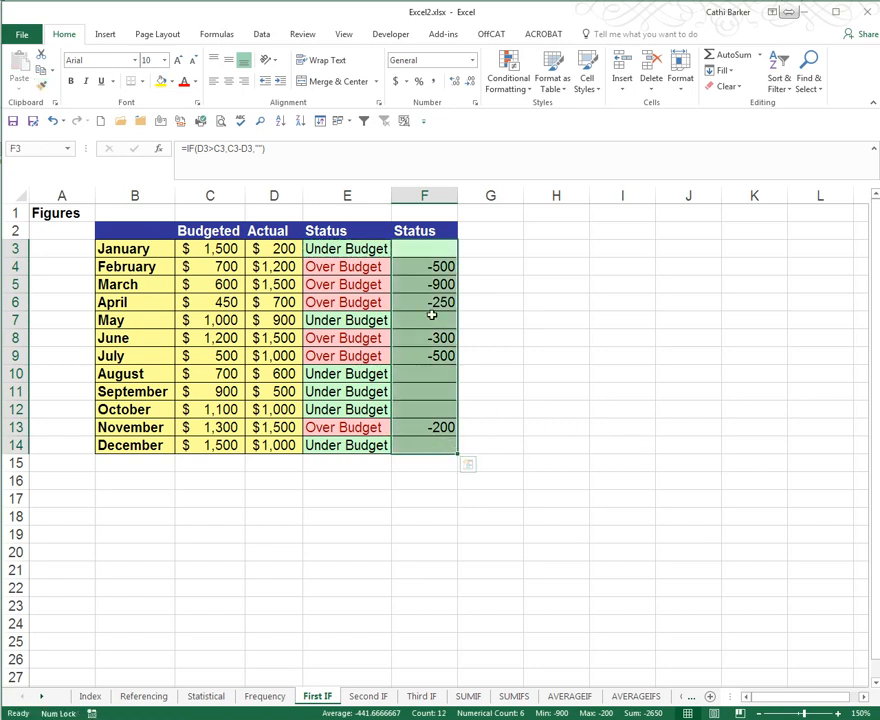
Apply a Less Than highlight rule to F3:F14 for values below 0, using Light Red Fill with Dark Red Text
click(420, 254)
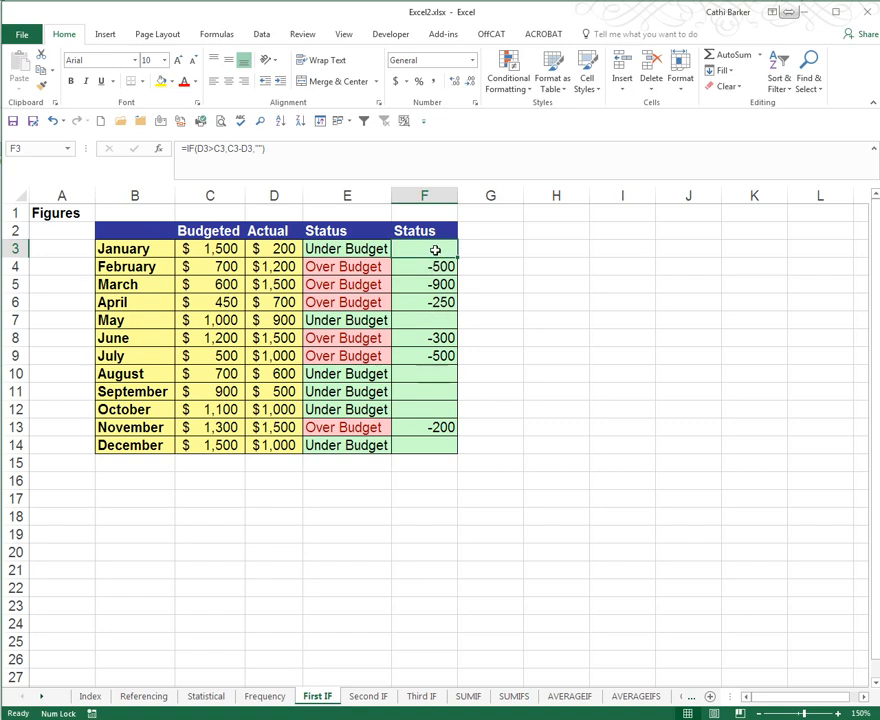
mouse_move(435, 249)
mouse_down()
mouse_move(403, 338)
mouse_move(436, 426)
mouse_move(426, 447)
mouse_up()
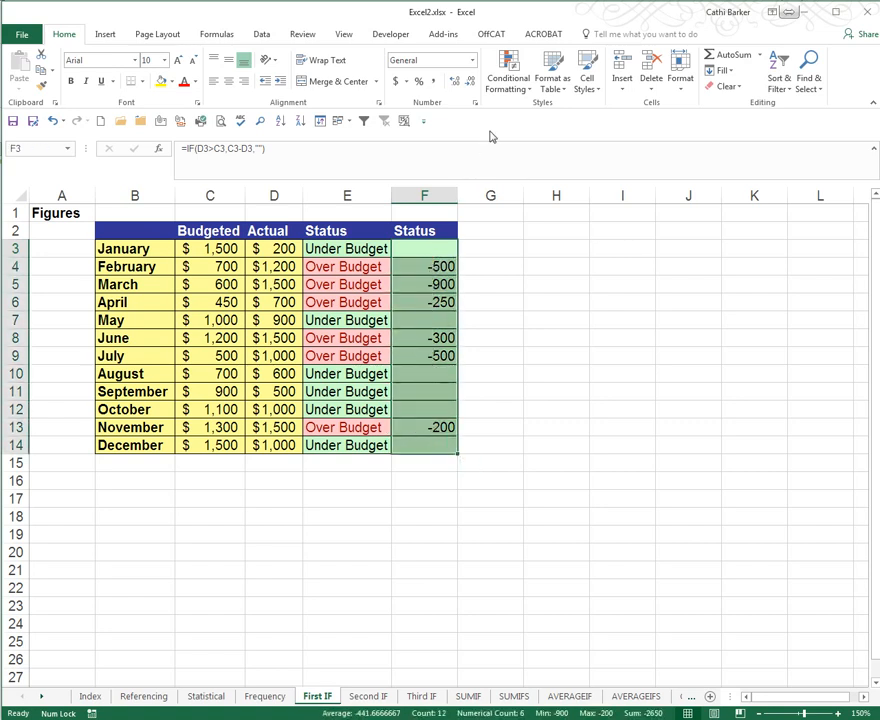
click(506, 84)
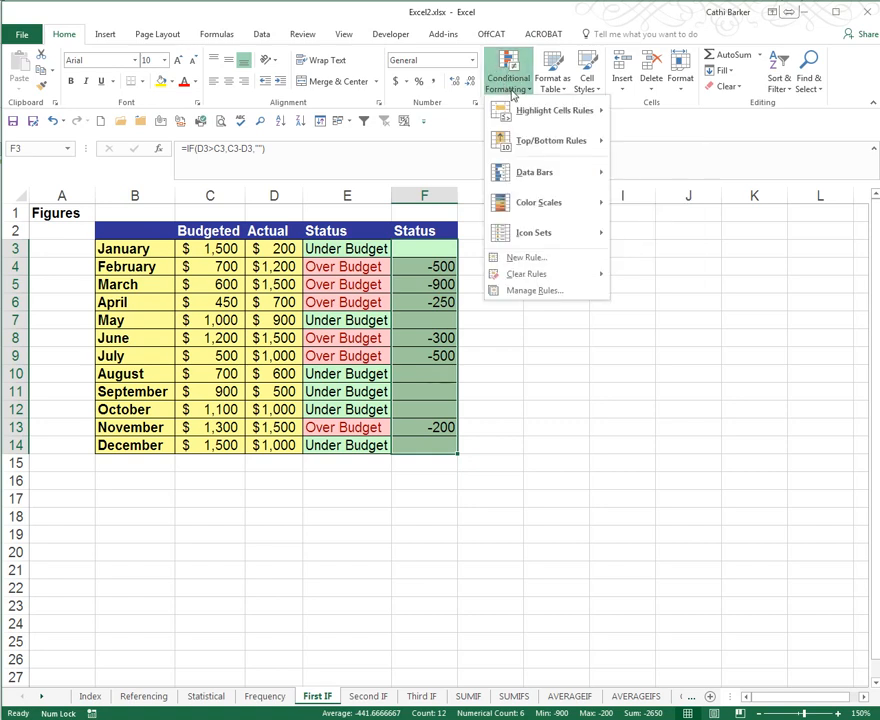
mouse_move(531, 118)
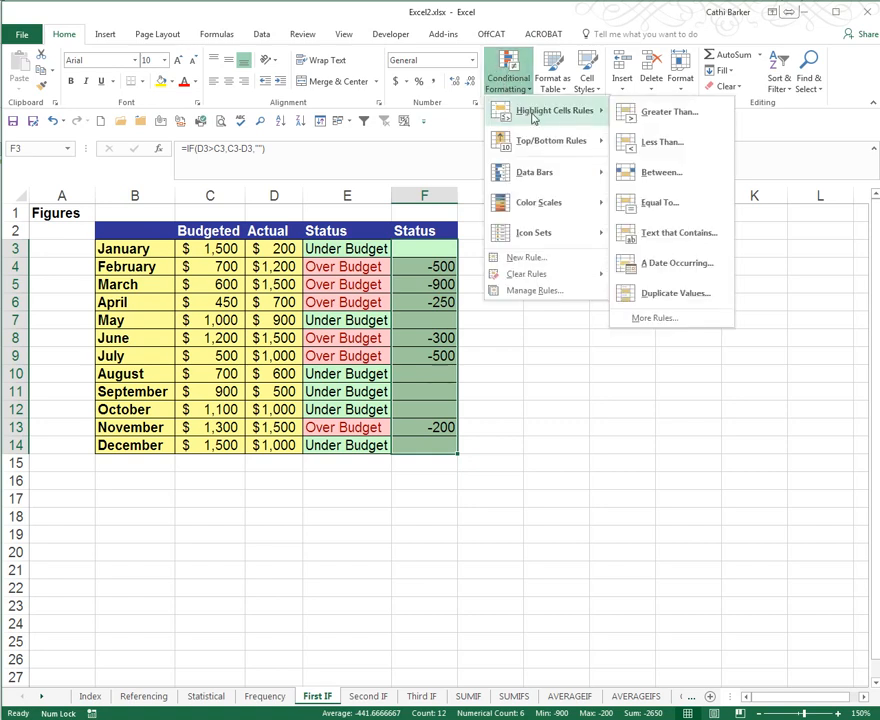
click(660, 146)
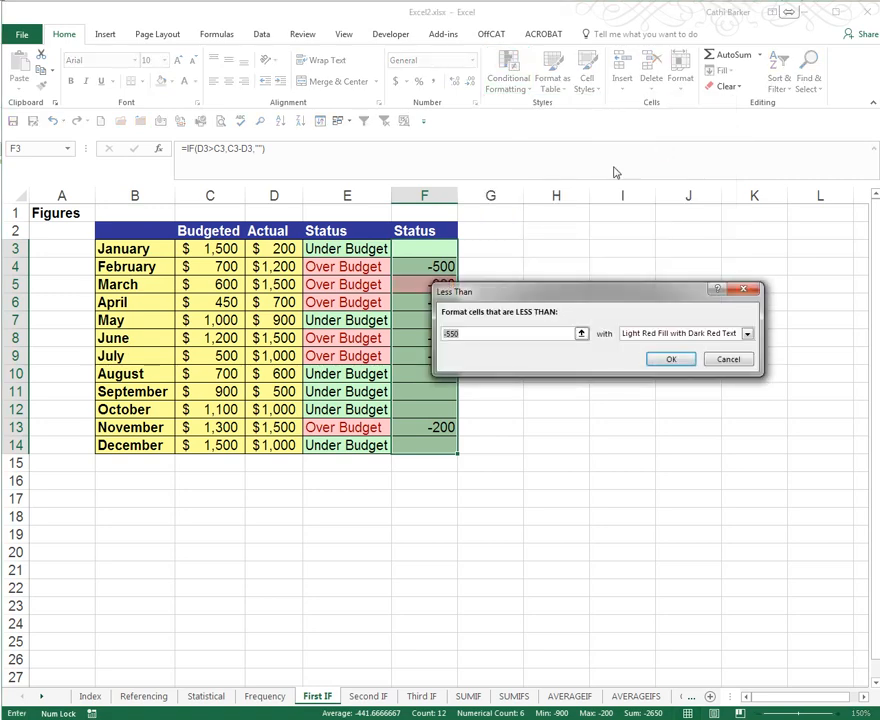
drag(540, 294, 576, 279)
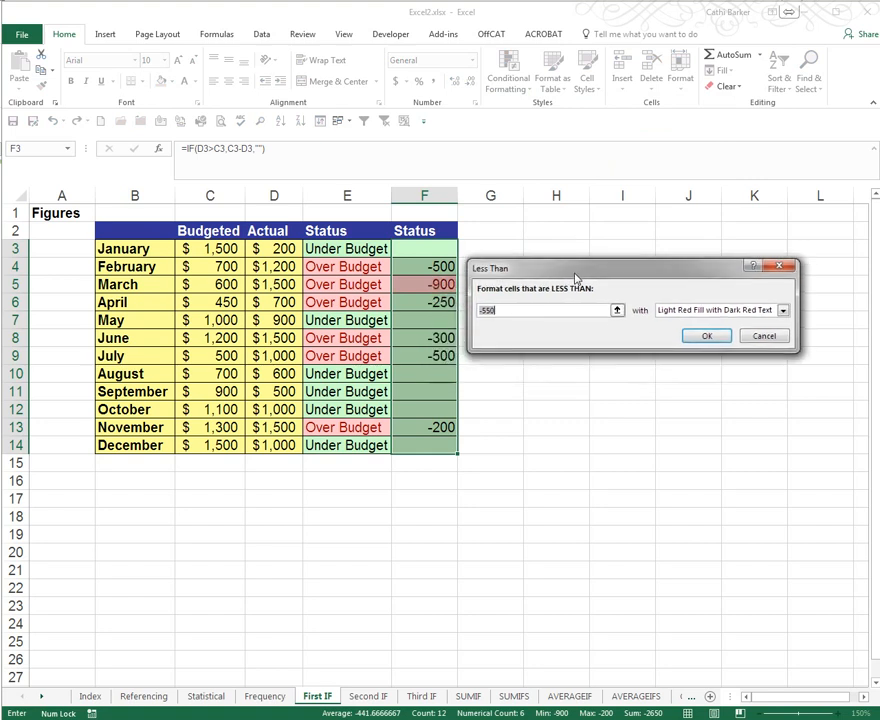
text(0)
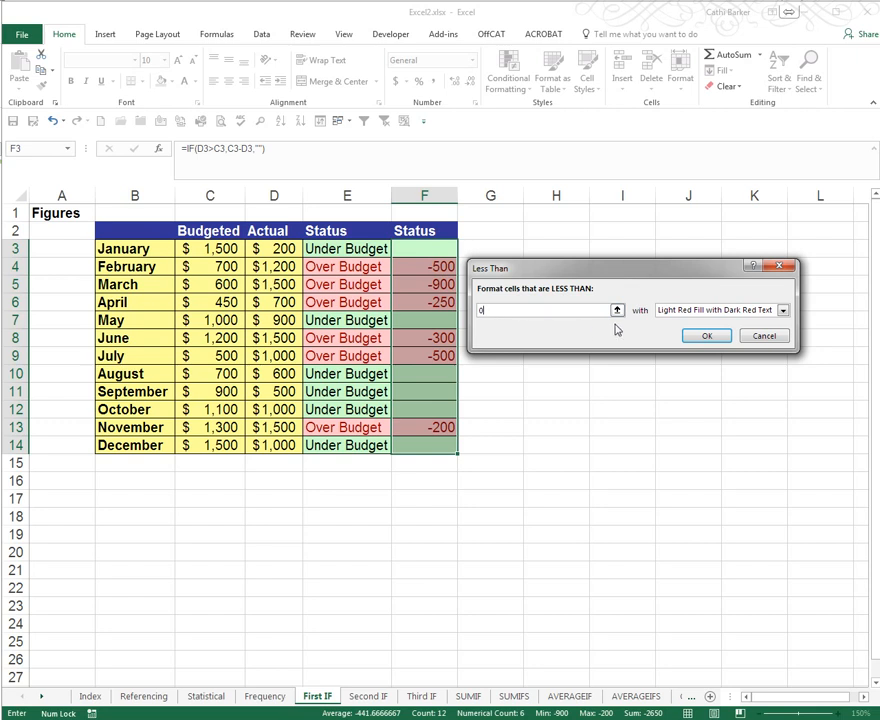
click(707, 337)
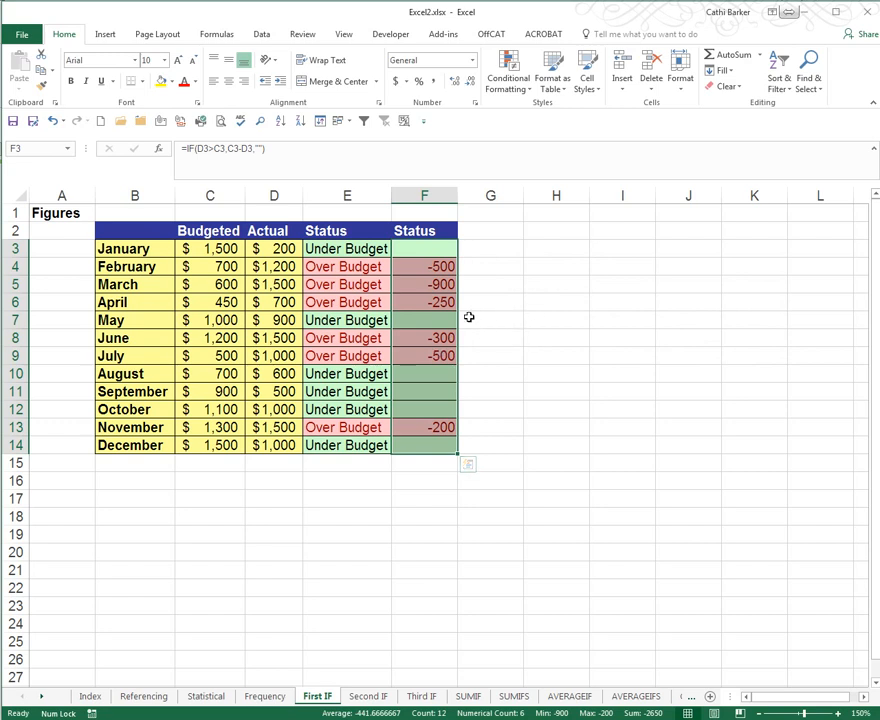
Test the F3 formula and its highlight rule by setting January's actual amount in D3 to 2000, and restore it to 200
click(281, 248)
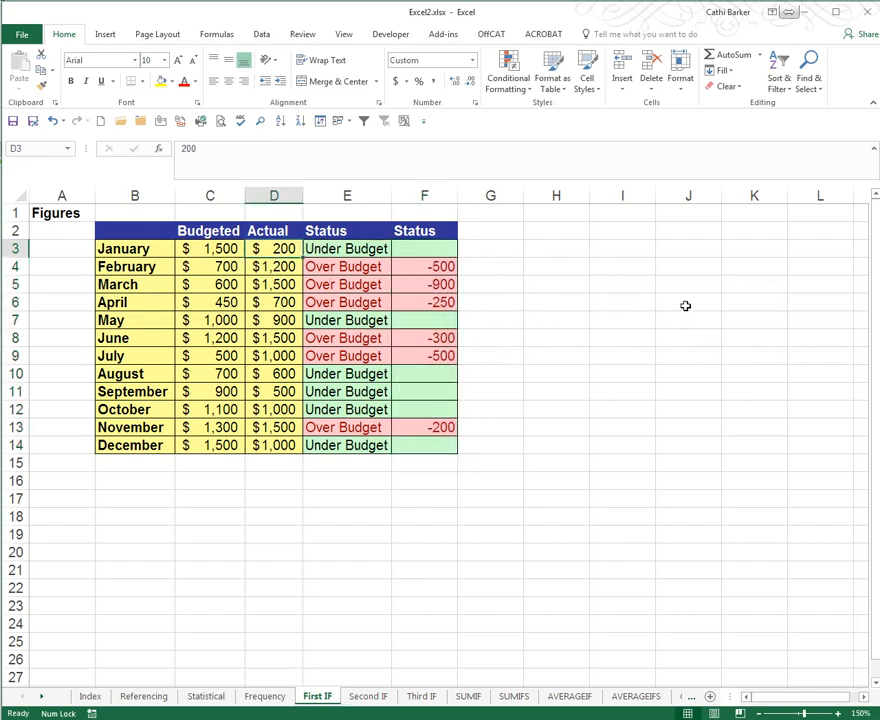
text(2000)
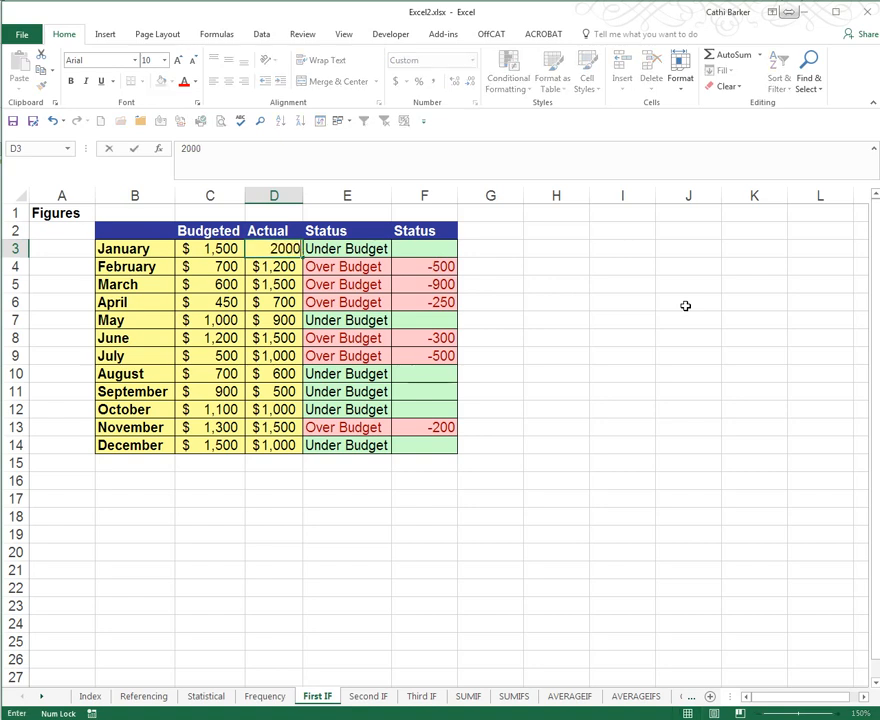
key(ctrl+Return)
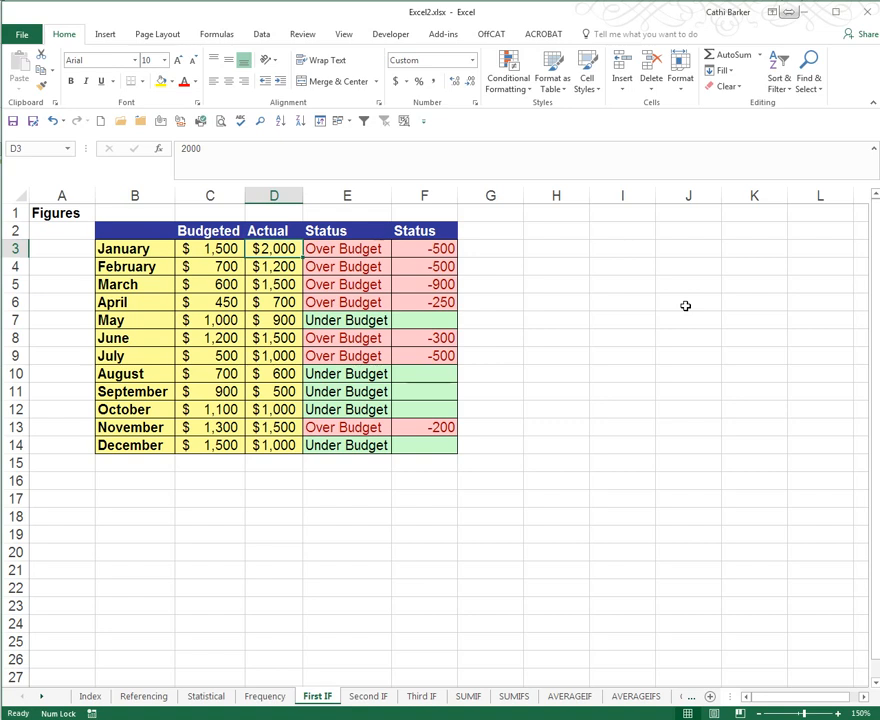
text(200)
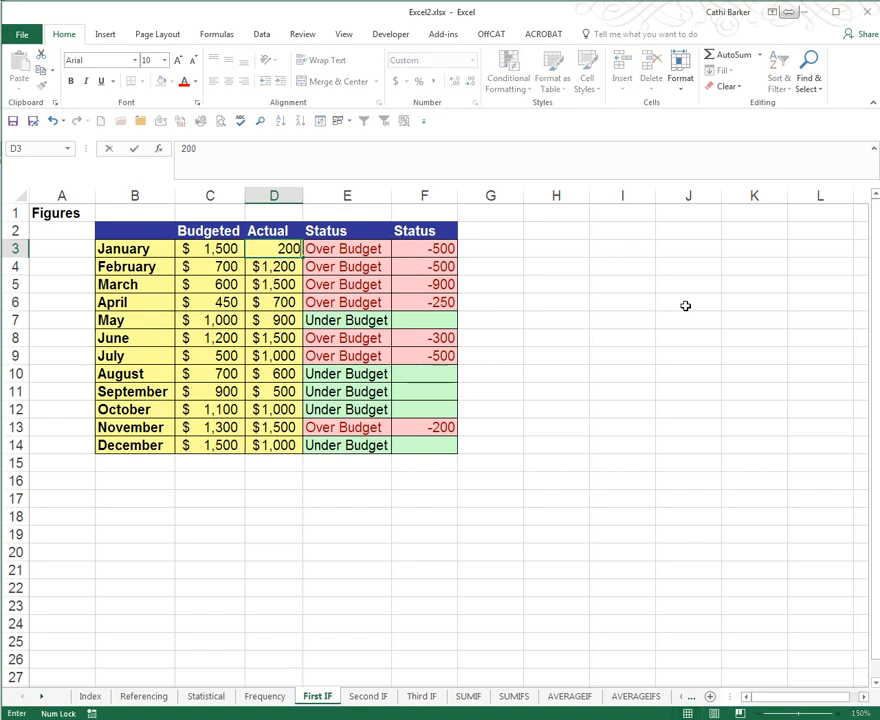
key(ctrl+Return)
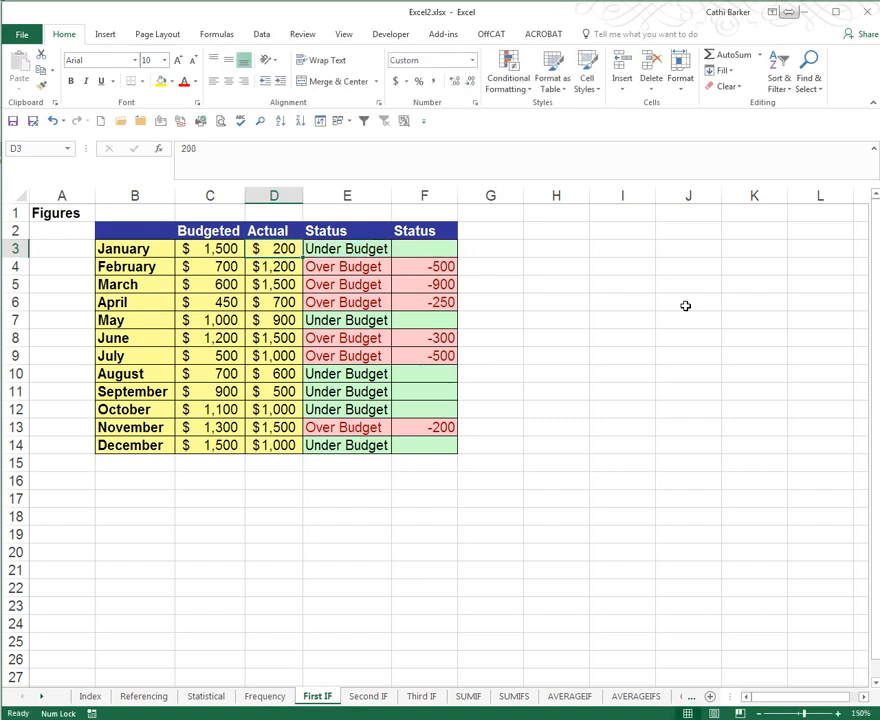